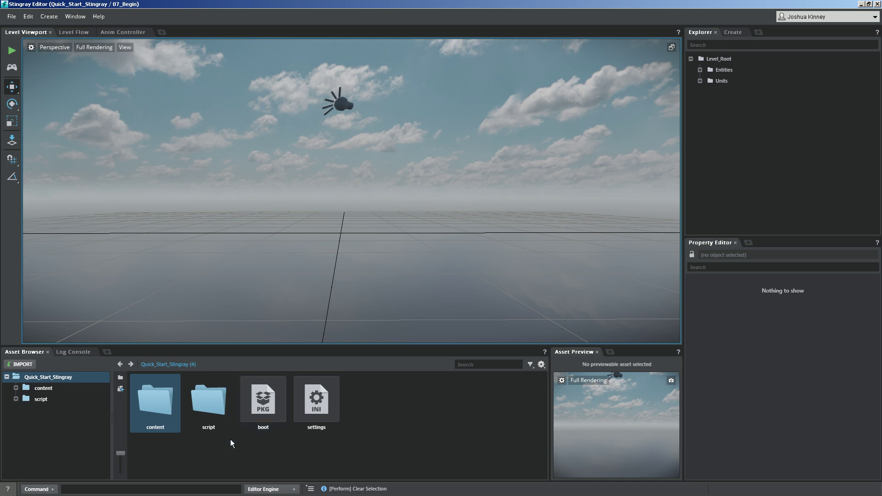
- Create a folder named buildings inside the project's content folder
{"action": "double_click", "coordinate": [152, 401]}
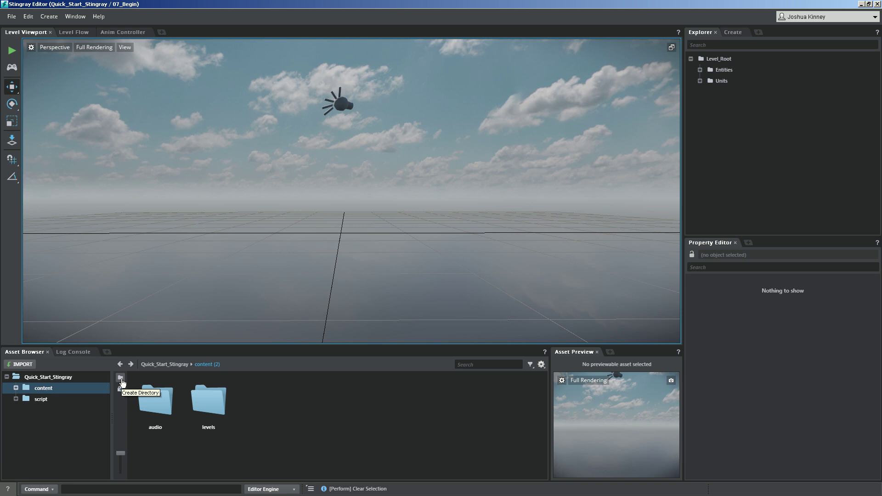
{"action": "right_click", "coordinate": [275, 402]}
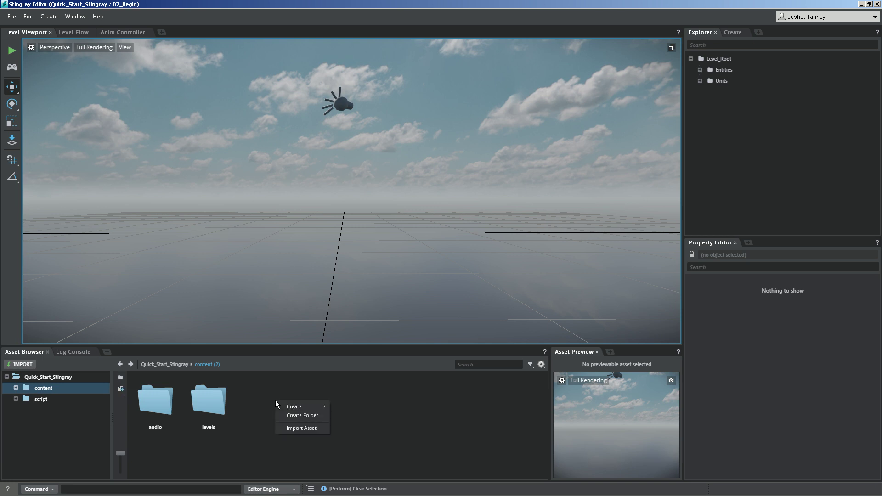
{"action": "left_click", "coordinate": [304, 415]}
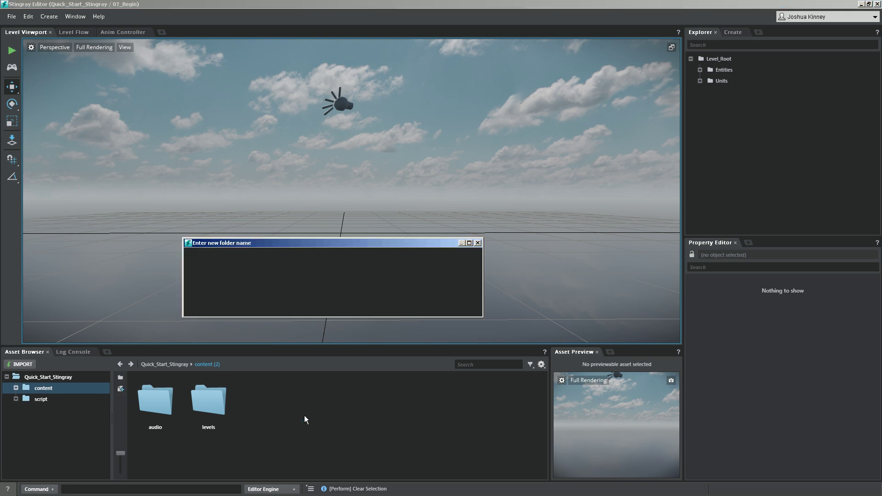
{"action": "type", "text": "buildings"}
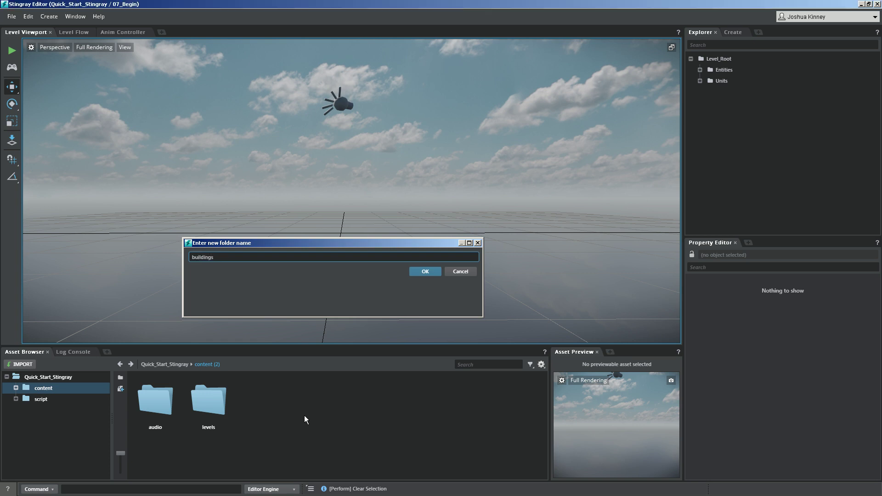
{"action": "key", "text": "Return"}
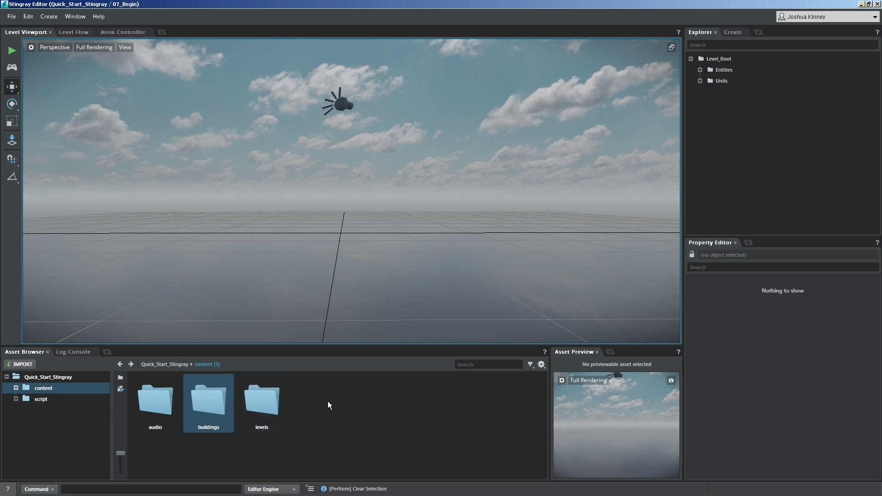
- Rename the new buildings folder in content as models
{"action": "right_click", "coordinate": [203, 427]}
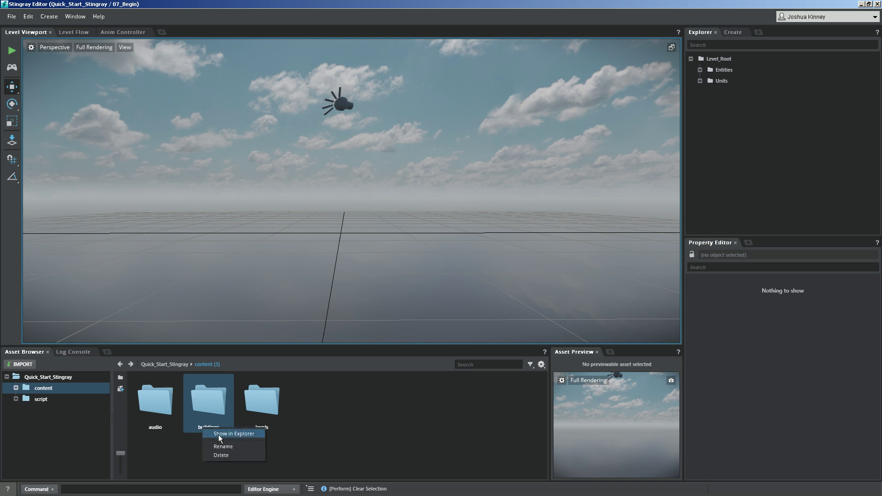
{"action": "left_click", "coordinate": [224, 447]}
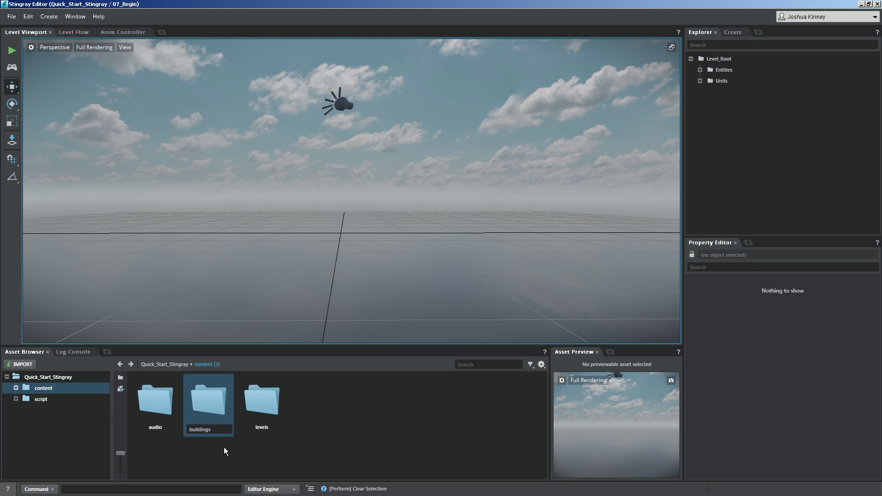
{"action": "left_click", "coordinate": [215, 429]}
{"action": "key", "text": "BackSpace"}
{"action": "key", "text": "BackSpace"}
{"action": "key", "text": "BackSpace"}
{"action": "key", "text": "BackSpace"}
{"action": "key", "text": "BackSpace"}
{"action": "key", "text": "BackSpace"}
{"action": "type", "text": "models"}
{"action": "key", "text": "Return"}
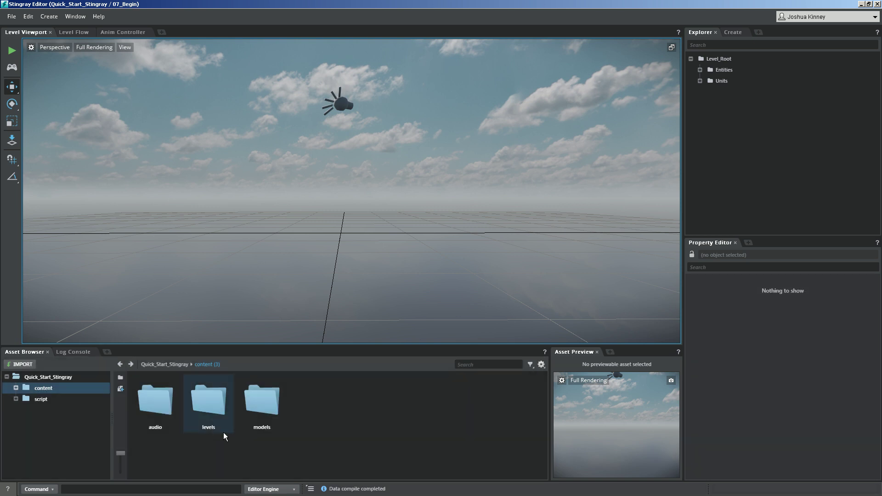
- Create a buildings subfolder inside the models folder
{"action": "double_click", "coordinate": [262, 402]}
{"action": "right_click", "coordinate": [194, 396]}
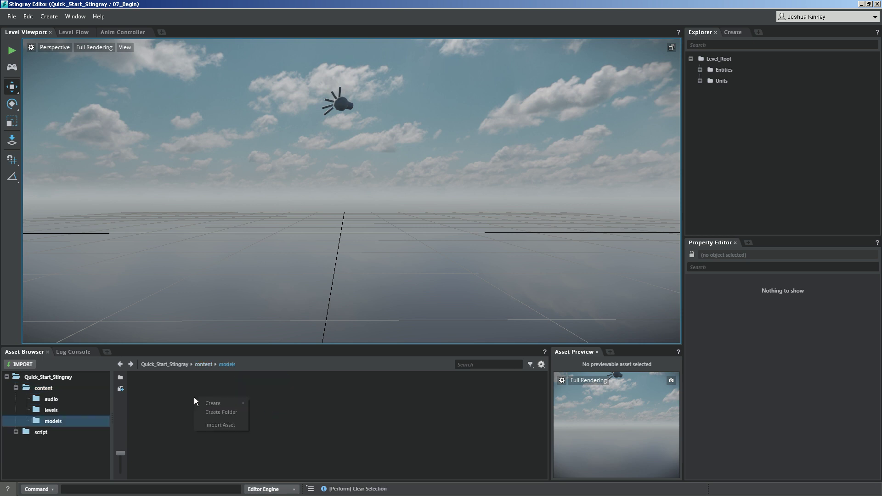
{"action": "mouse_move", "coordinate": [219, 403]}
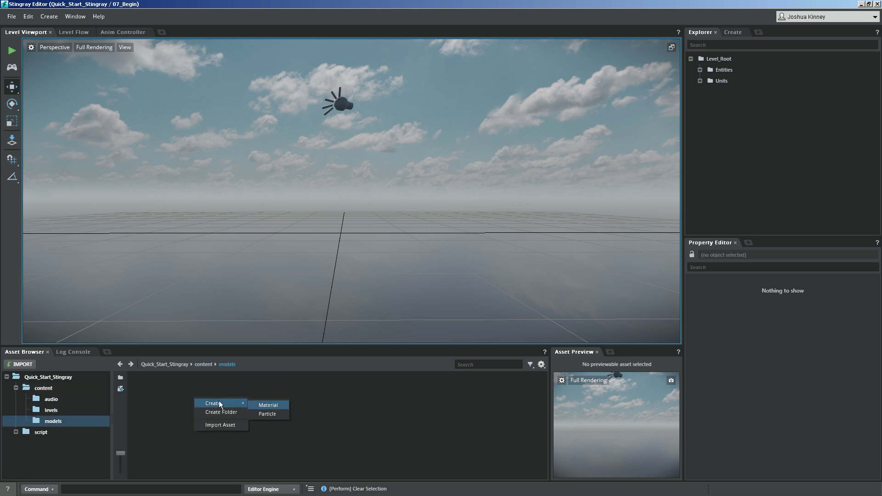
{"action": "left_click", "coordinate": [219, 411]}
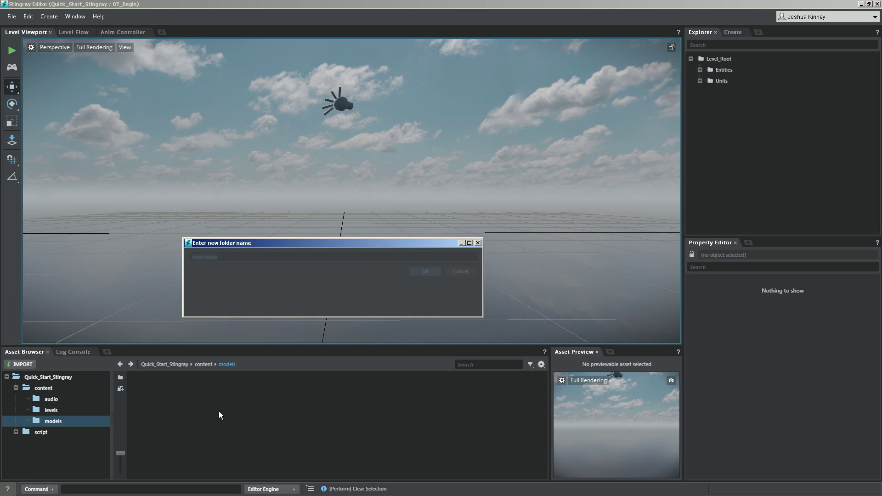
{"action": "type", "text": "meshes"}
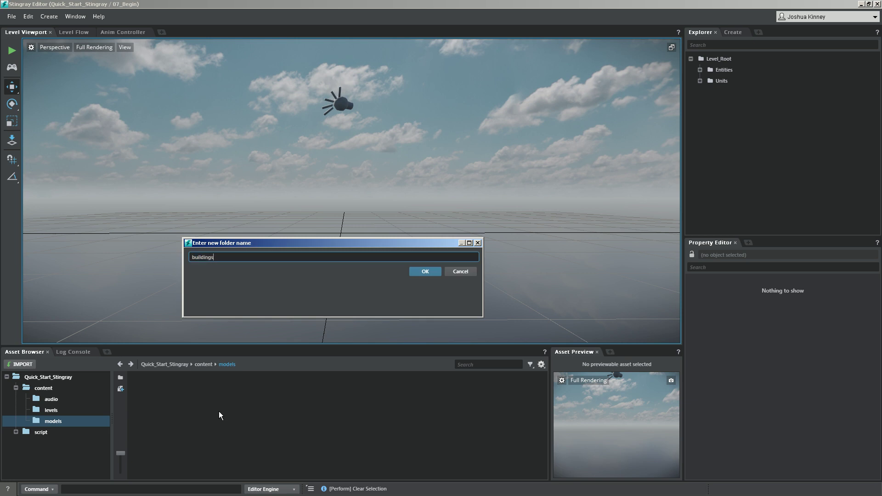
{"action": "key", "text": "Return"}
- Add two more subfolders named characters and props inside the models folder
{"action": "right_click", "coordinate": [228, 406]}
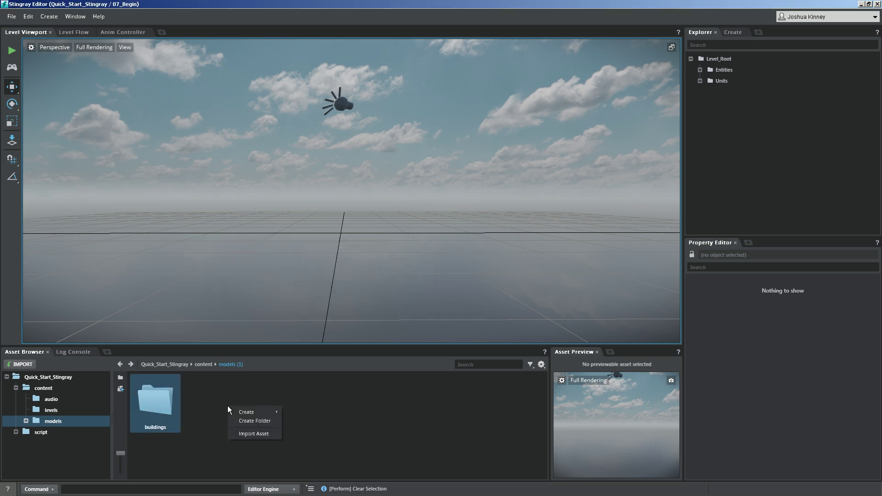
{"action": "left_click", "coordinate": [238, 421]}
{"action": "type", "text": "characters"}
{"action": "key", "text": "Return"}
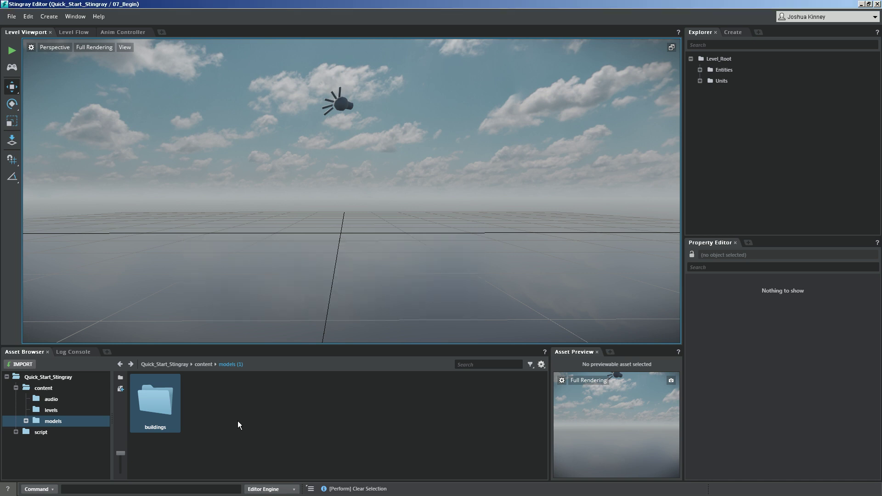
{"action": "right_click", "coordinate": [253, 414]}
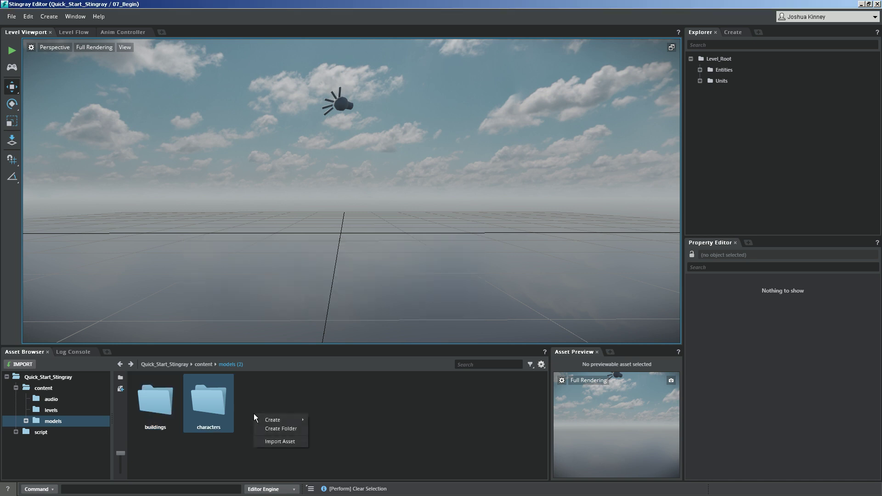
{"action": "left_click", "coordinate": [277, 428]}
{"action": "type", "text": "props"}
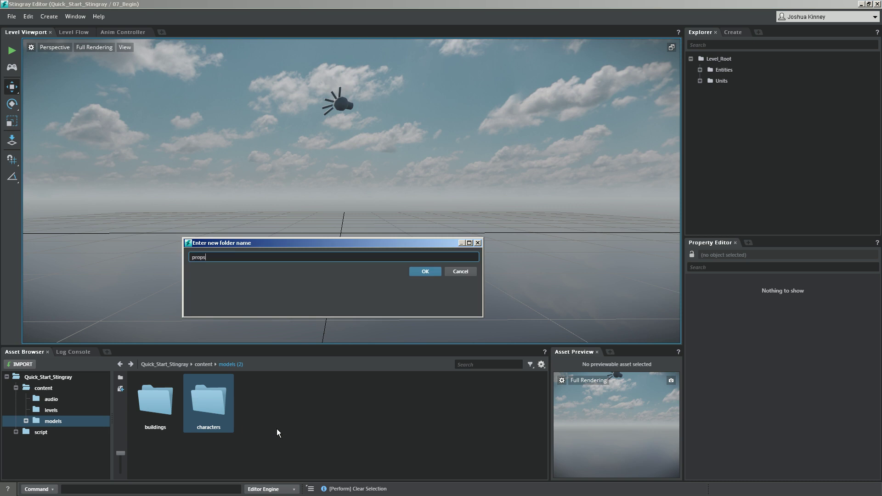
{"action": "key", "text": "Return"}
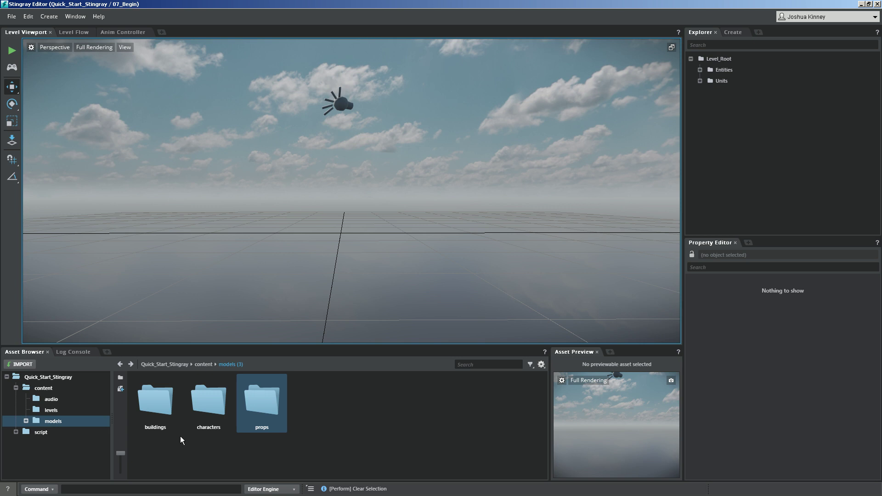
- Start an asset import into the project's models/buildings folder and browse to the source files in project_files/Assets/models/buildings
{"action": "double_click", "coordinate": [159, 399]}
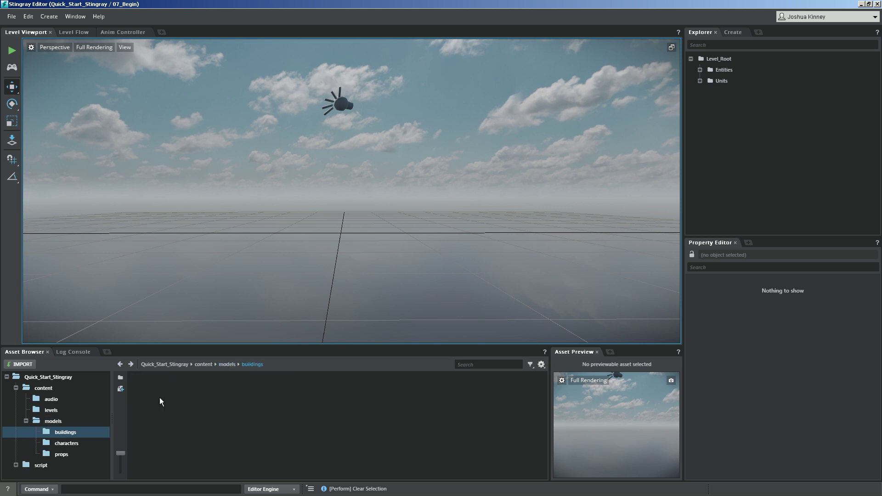
{"action": "right_click", "coordinate": [160, 399]}
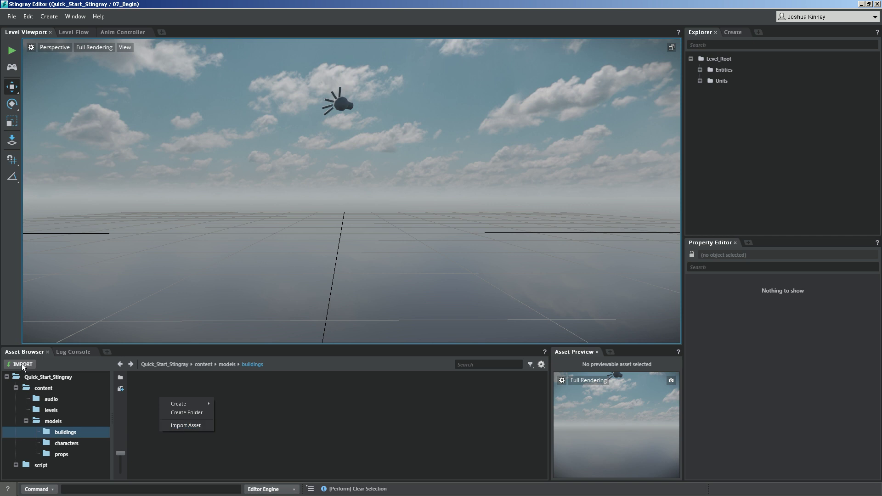
{"action": "left_click", "coordinate": [194, 423]}
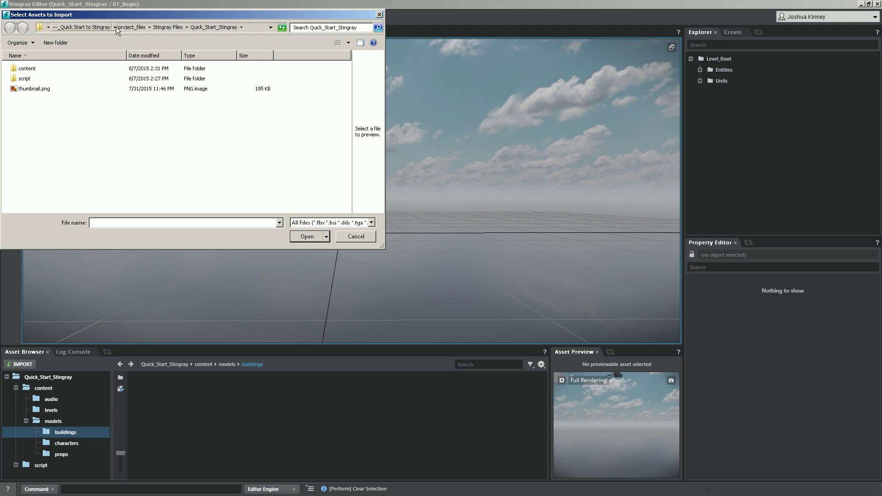
{"action": "left_click", "coordinate": [146, 26]}
{"action": "double_click", "coordinate": [27, 67]}
{"action": "double_click", "coordinate": [26, 69]}
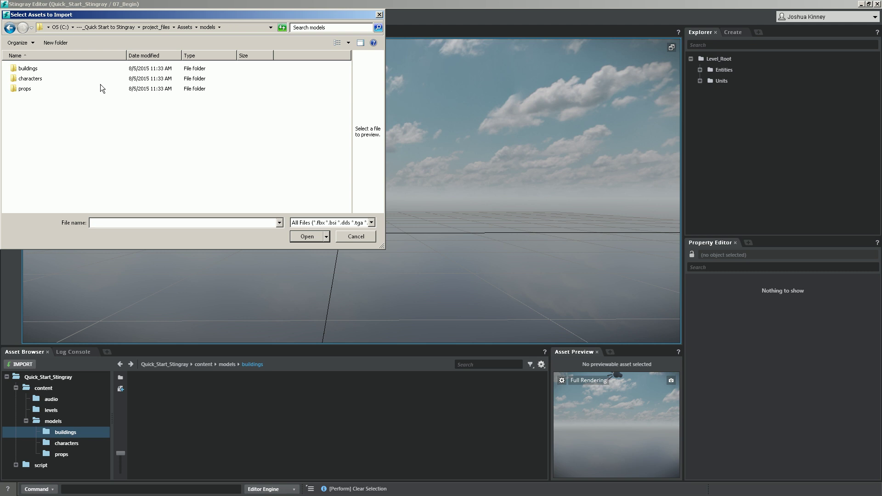
{"action": "double_click", "coordinate": [27, 68]}
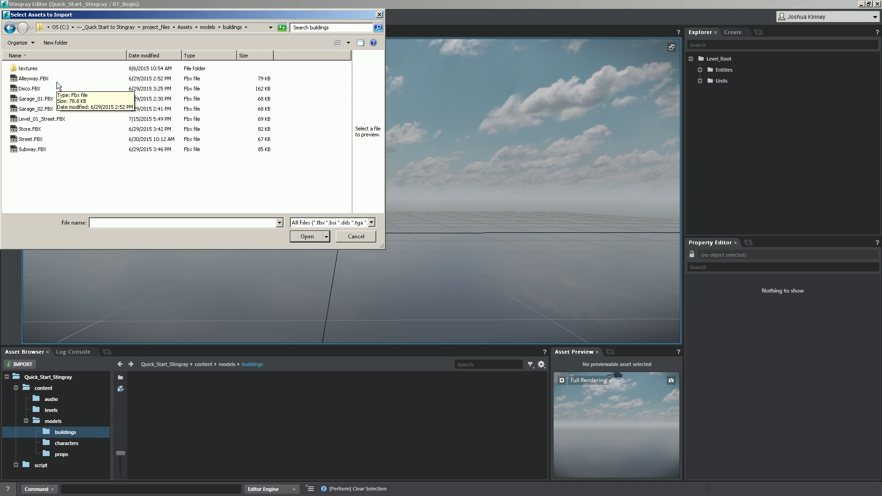
- Choose all the building FBX files from Alleyway.FBX to Subway.FBX except Street.FBX for import
{"action": "left_click", "coordinate": [24, 79]}
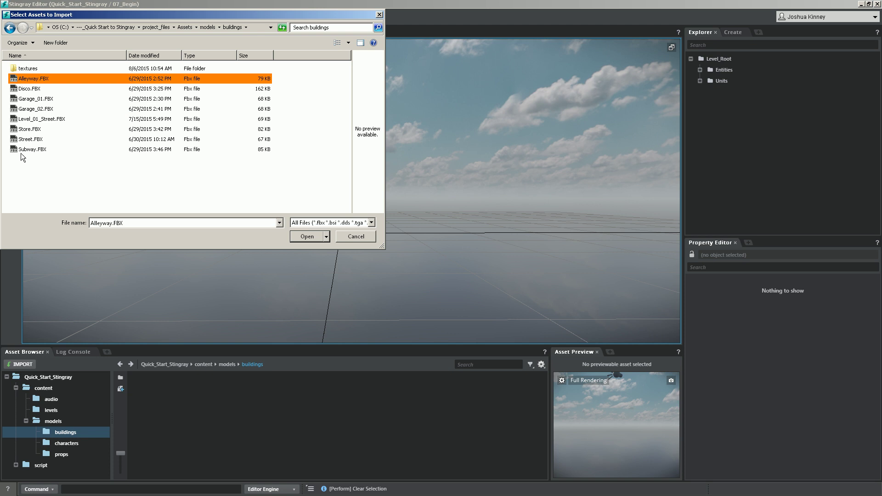
{"action": "left_click", "coordinate": [23, 148], "text": "shift"}
{"action": "left_click", "coordinate": [32, 139], "text": "ctrl"}
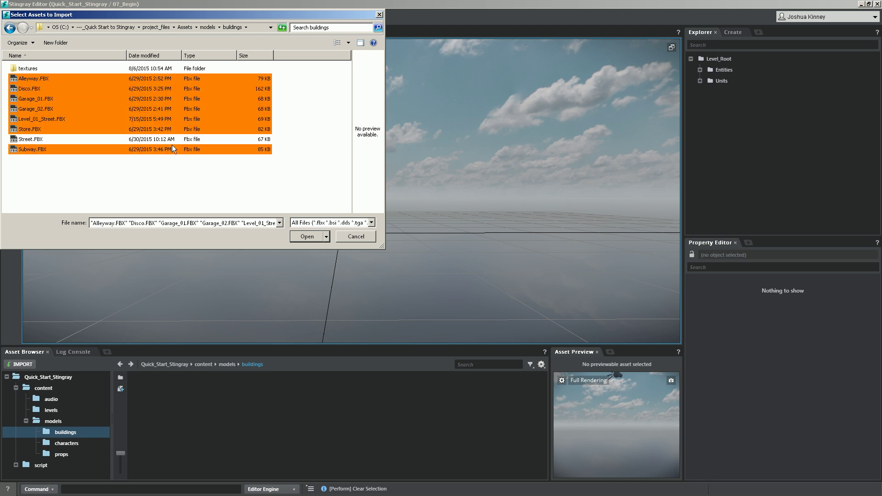
{"action": "left_click", "coordinate": [302, 237]}
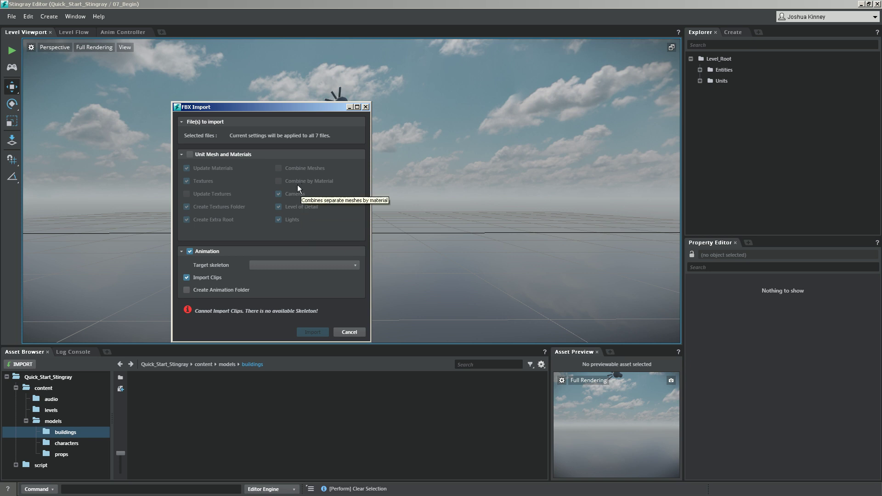
- Import the chosen FBX files with Unit Mesh and Materials enabled, Update Materials off and Animation off
{"action": "mouse_move", "coordinate": [321, 141]}
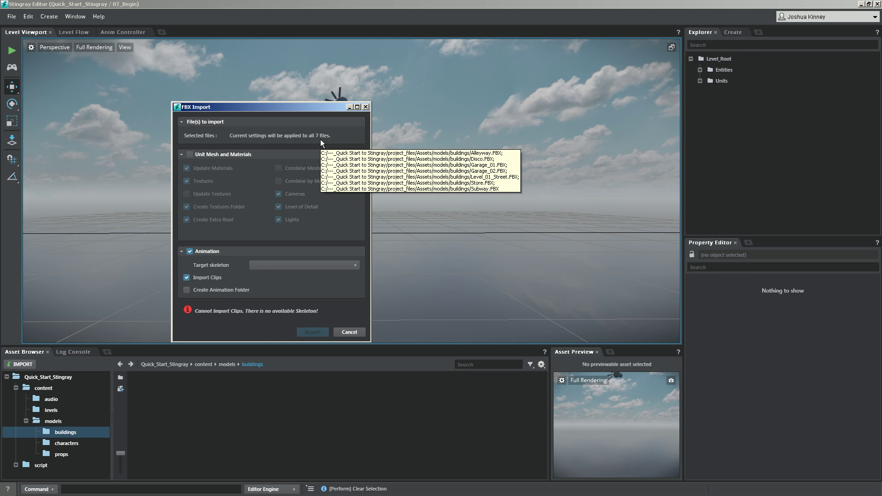
{"action": "left_click", "coordinate": [189, 155]}
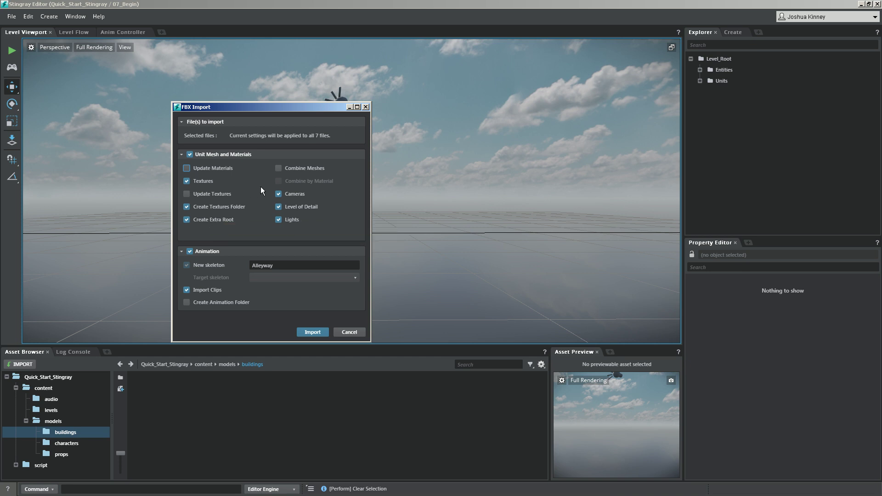
{"action": "mouse_move", "coordinate": [312, 137]}
{"action": "left_click", "coordinate": [190, 252]}
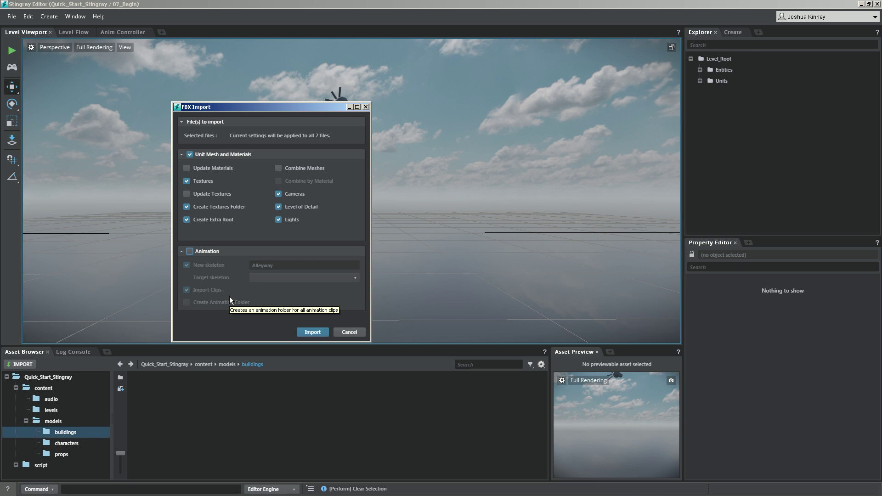
{"action": "left_click", "coordinate": [307, 334]}
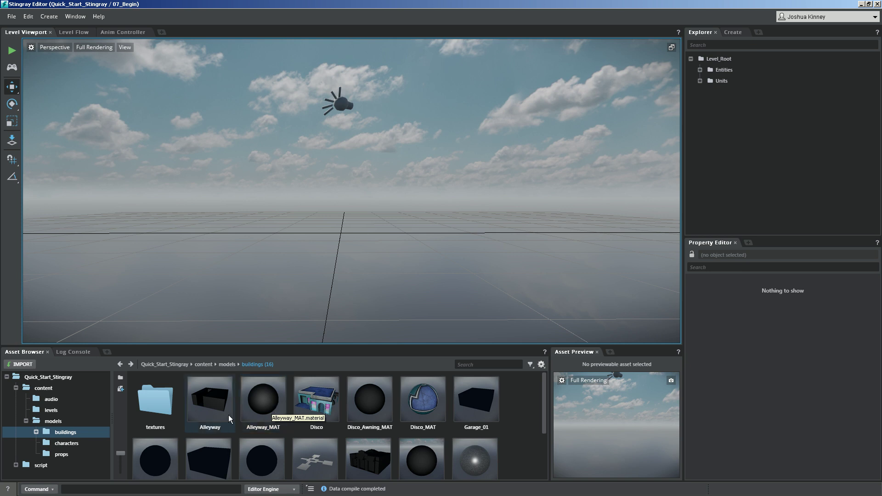
- Send the Alleyway asset to Maya, allowing the incoming command and discarding the changes to the untitled scene
{"action": "right_click", "coordinate": [214, 401]}
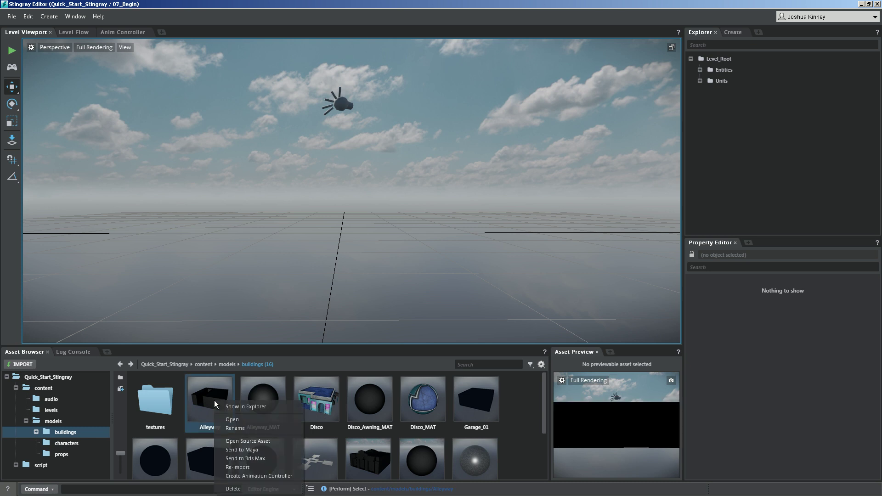
{"action": "left_click", "coordinate": [247, 449]}
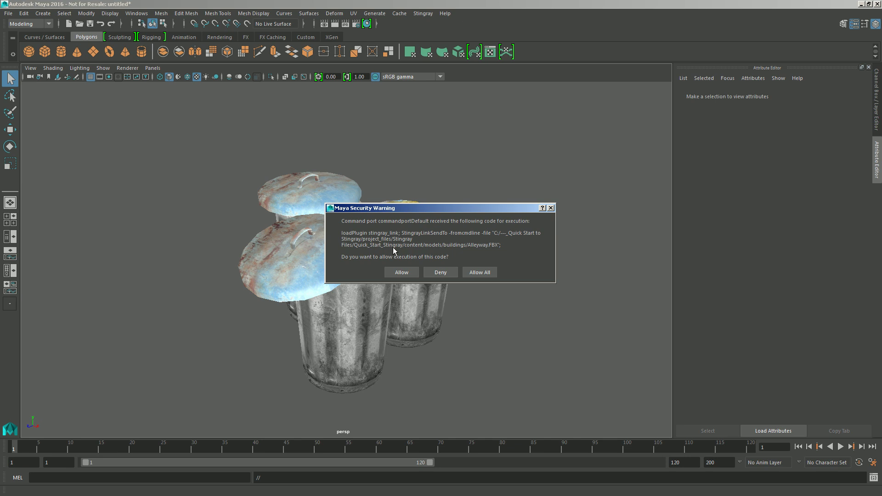
{"action": "left_click", "coordinate": [402, 273]}
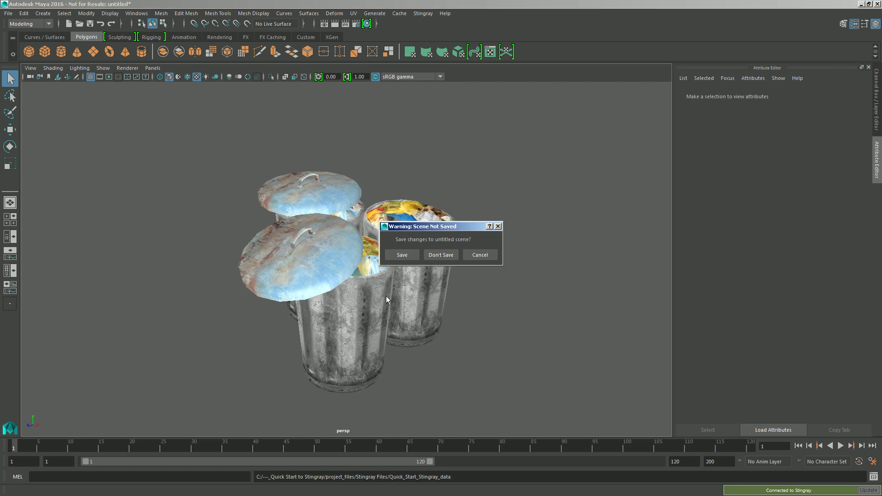
{"action": "left_click", "coordinate": [440, 256]}
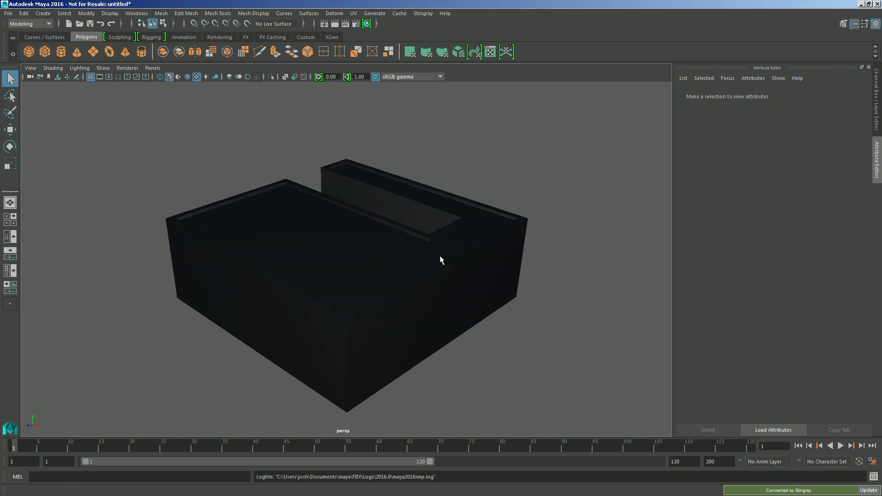
- Open the Alleyway_MAT material in Hypershade and add a file texture node to its Color Map
{"action": "left_click_drag", "start_coordinate": [222, 315], "coordinate": [436, 327]}
{"action": "left_click_drag", "start_coordinate": [224, 274], "coordinate": [400, 191], "text": "alt"}
{"action": "left_click", "coordinate": [412, 156]}
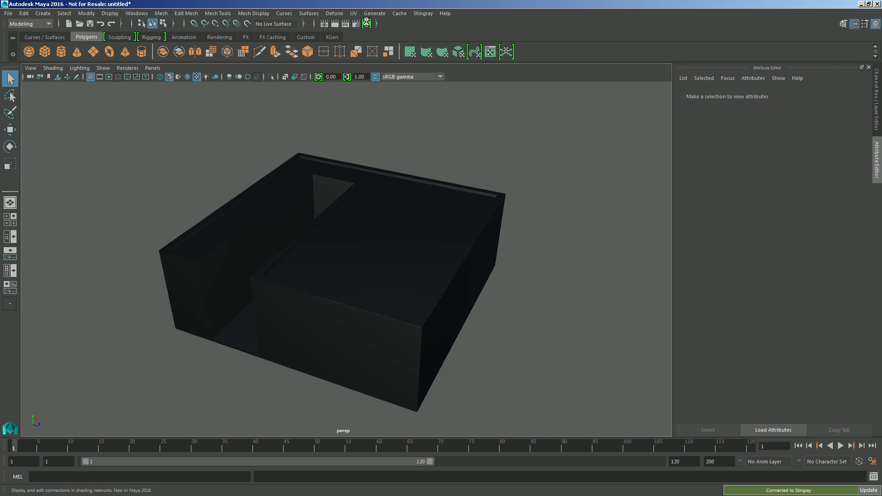
{"action": "left_click", "coordinate": [367, 23]}
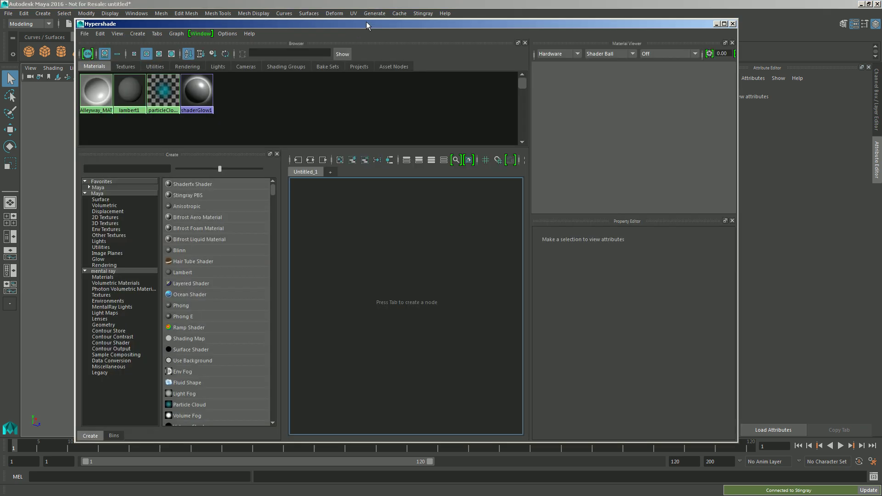
{"action": "left_click", "coordinate": [97, 98]}
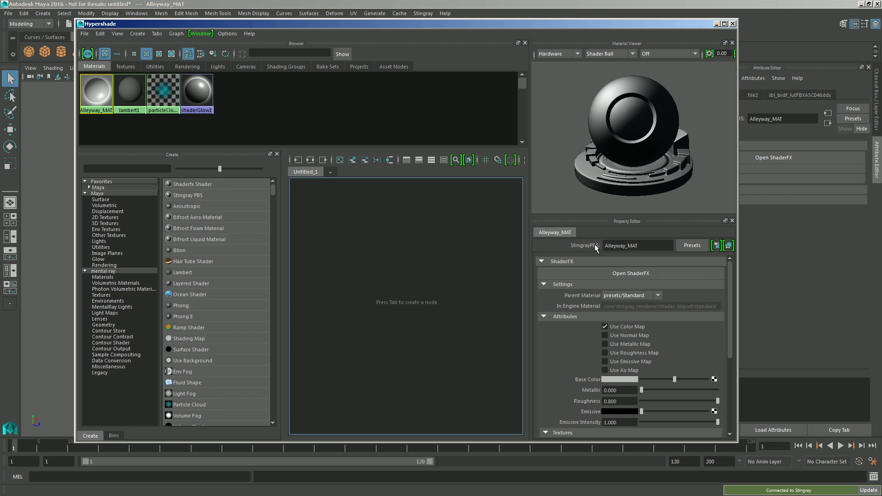
{"action": "left_click_drag", "start_coordinate": [732, 268], "coordinate": [730, 298]}
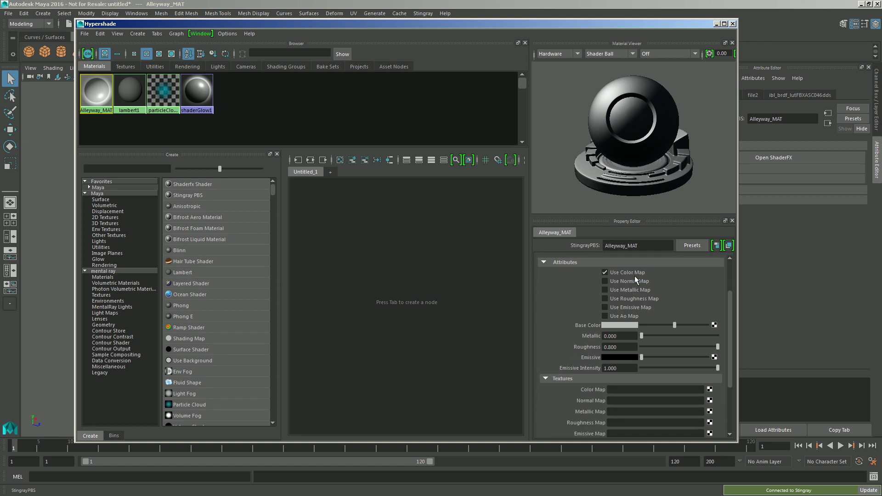
{"action": "left_click_drag", "start_coordinate": [728, 313], "coordinate": [728, 335]}
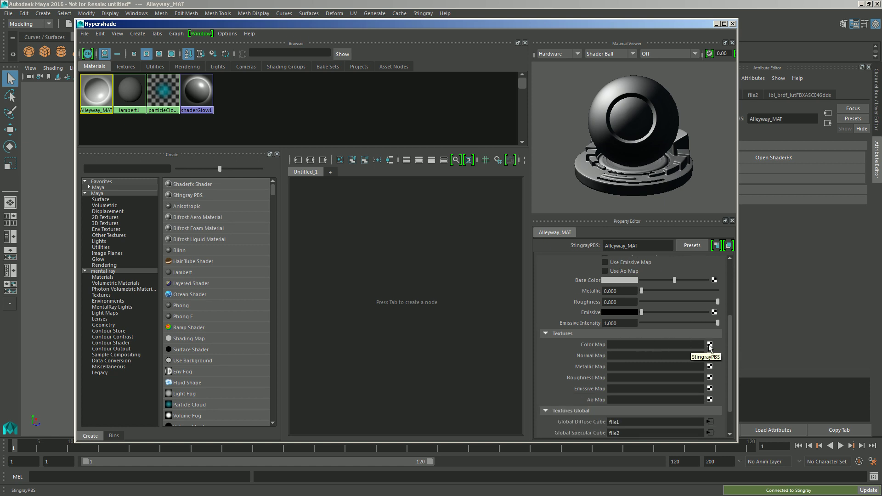
{"action": "left_click", "coordinate": [710, 345]}
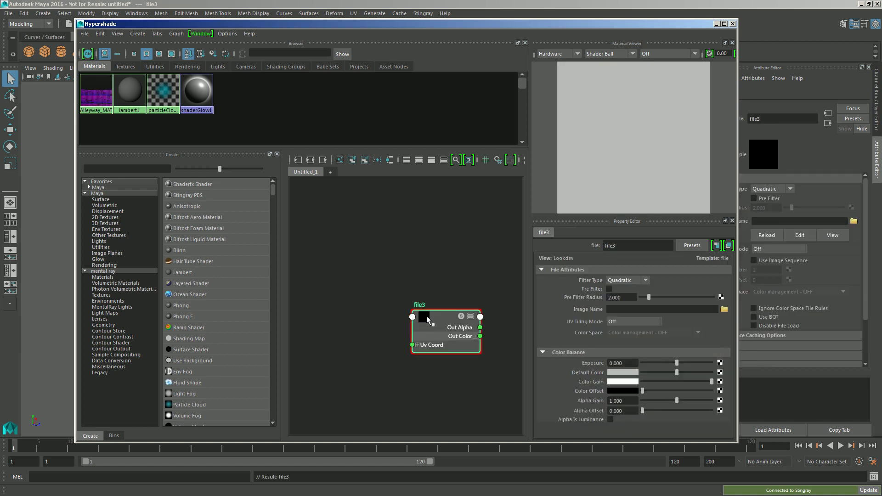
- Load alleyway2.png from the buildings/textures folder as the image of the new file node
{"action": "left_click", "coordinate": [724, 309]}
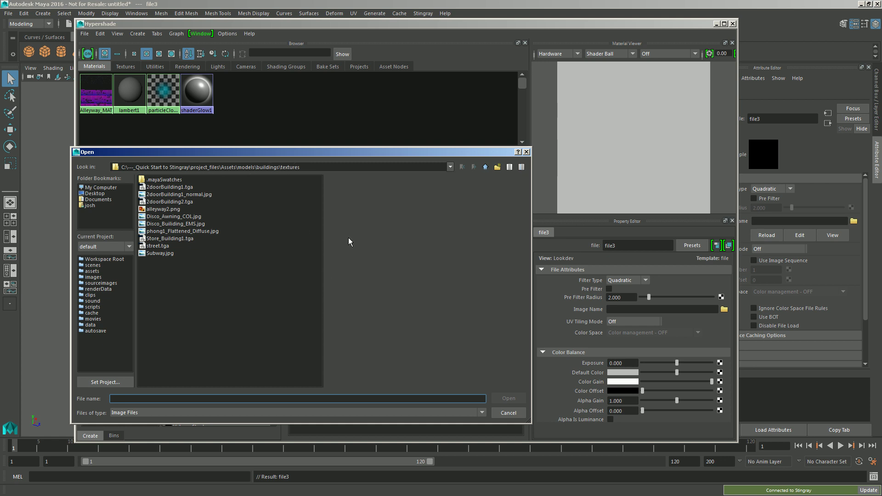
{"action": "left_click", "coordinate": [154, 210]}
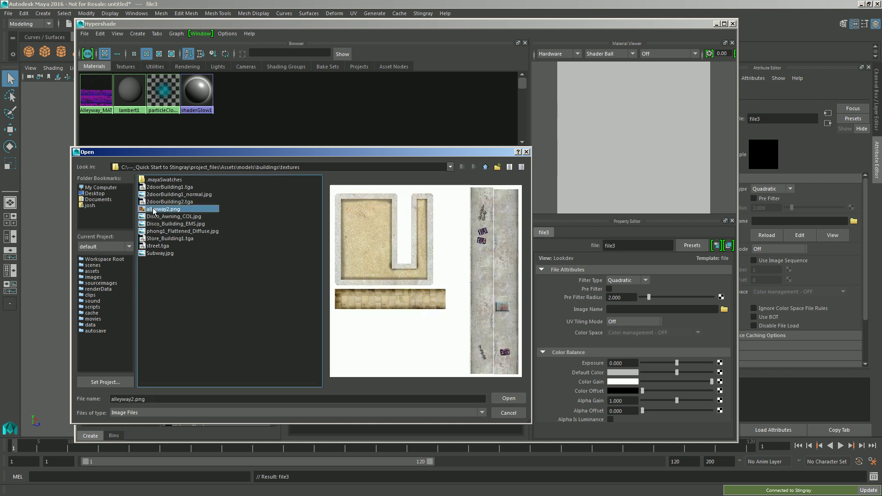
{"action": "left_click", "coordinate": [520, 398]}
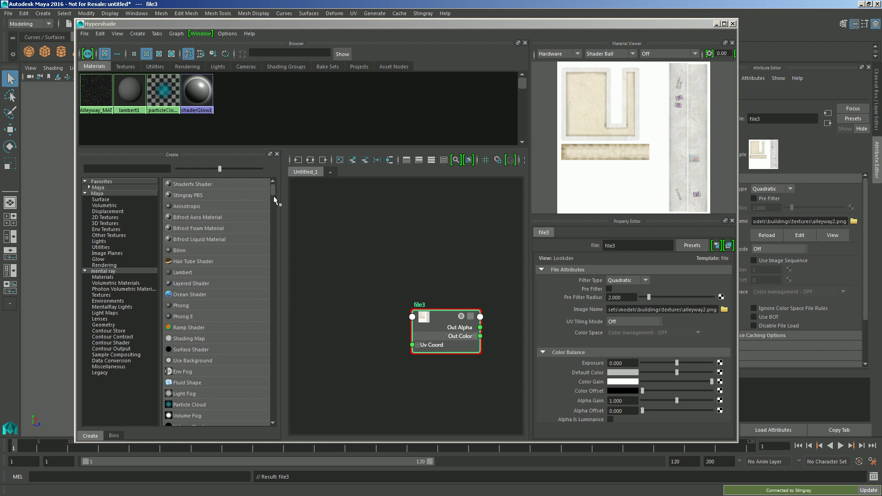
- Close Hypershade and update the Alleyway asset in Stingray, agreeing to overwrite the existing Alleyway.FBX
{"action": "left_click", "coordinate": [732, 23]}
{"action": "left_click", "coordinate": [733, 24]}
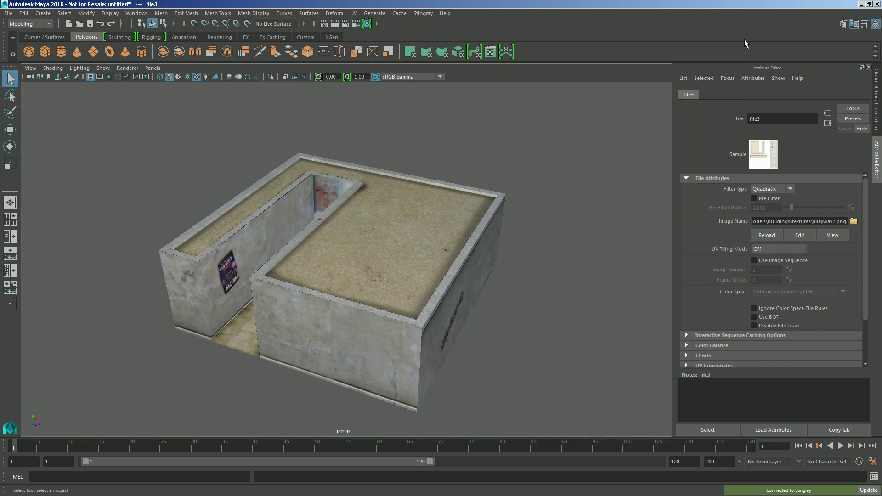
{"action": "left_click", "coordinate": [867, 491]}
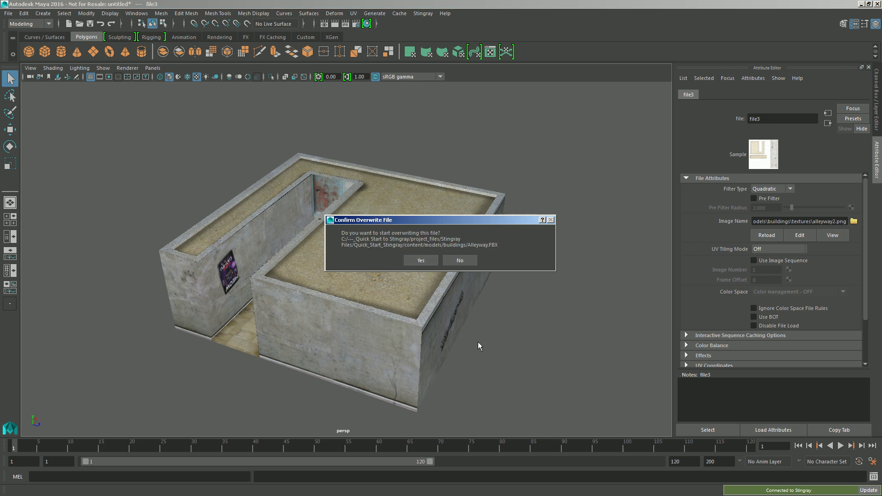
{"action": "left_click", "coordinate": [422, 261]}
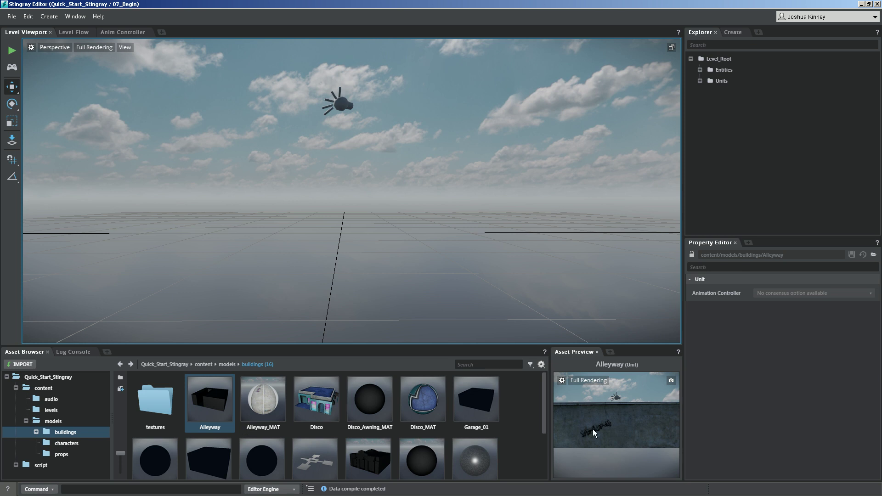
- Frame the whole Alleyway building from an elevated corner view in Stingray's asset preview and capture that view as its thumbnail
{"action": "left_click_drag", "start_coordinate": [581, 409], "coordinate": [706, 455], "text": "alt"}
{"action": "right_click_drag", "start_coordinate": [648, 430], "coordinate": [641, 433], "text": "alt"}
{"action": "left_click_drag", "start_coordinate": [645, 436], "coordinate": [653, 434], "text": "alt"}
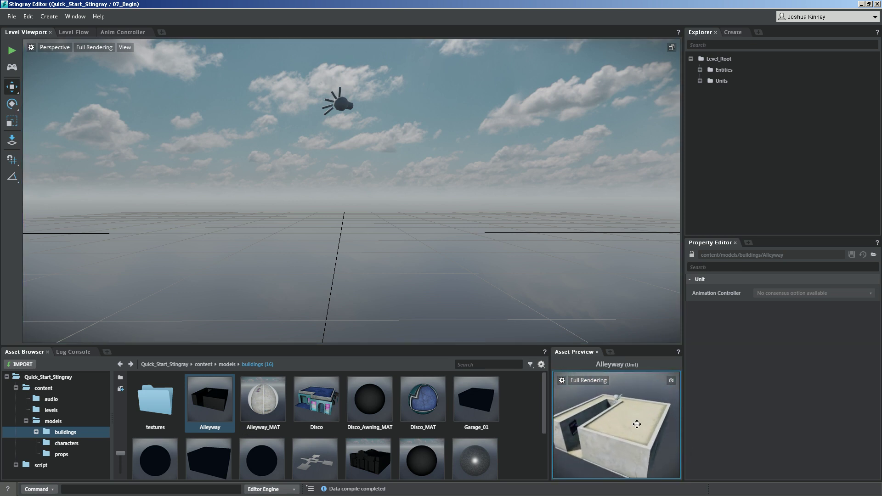
{"action": "middle_click_drag", "start_coordinate": [628, 429], "coordinate": [624, 428], "text": "alt"}
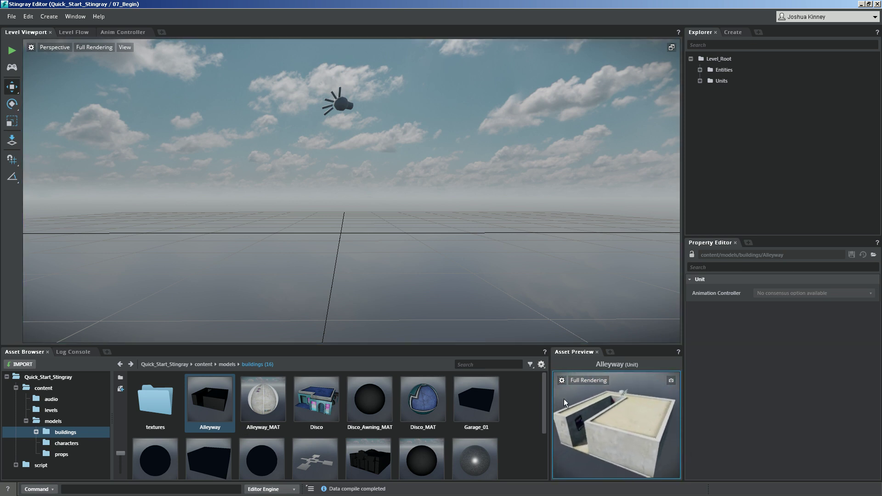
{"action": "left_click", "coordinate": [670, 380]}
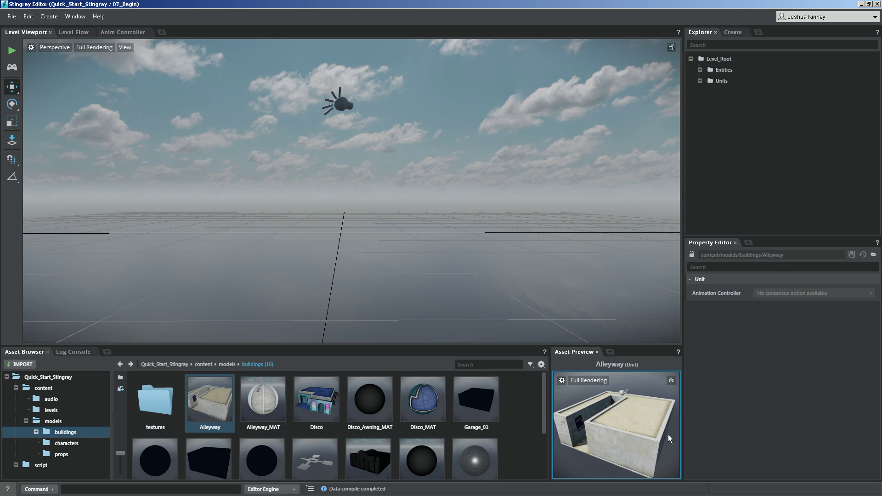
{"action": "scroll", "coordinate": [641, 427], "scroll_direction": "down", "scroll_amount": 3}
{"action": "left_click_drag", "start_coordinate": [630, 426], "coordinate": [603, 420], "text": "alt"}
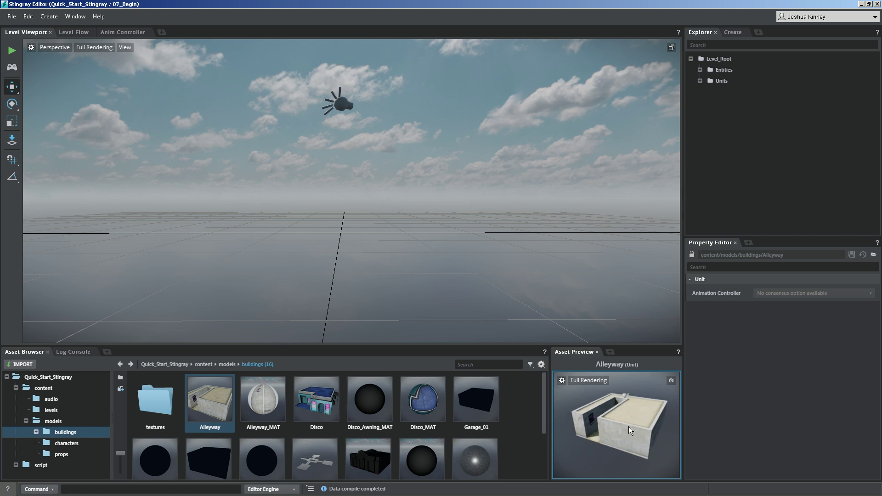
{"action": "left_click", "coordinate": [671, 380]}
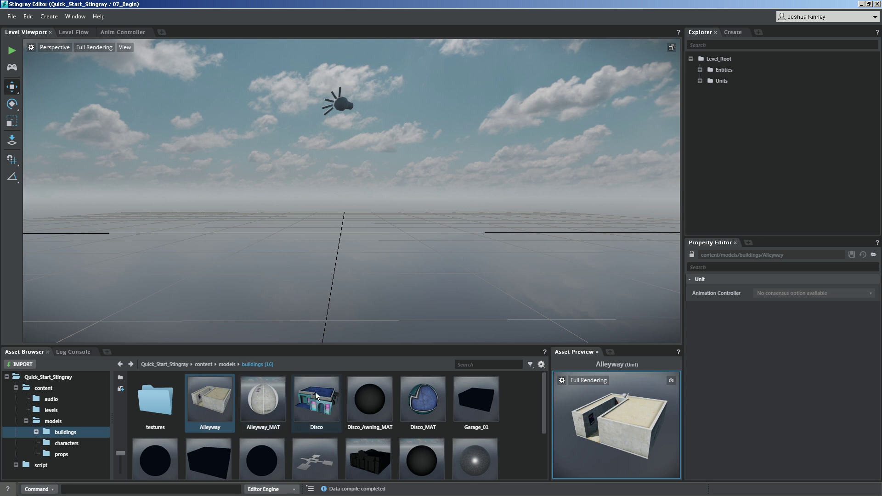
- Send the Disco asset to Maya, discarding the changes to the untitled scene
{"action": "left_click", "coordinate": [321, 408]}
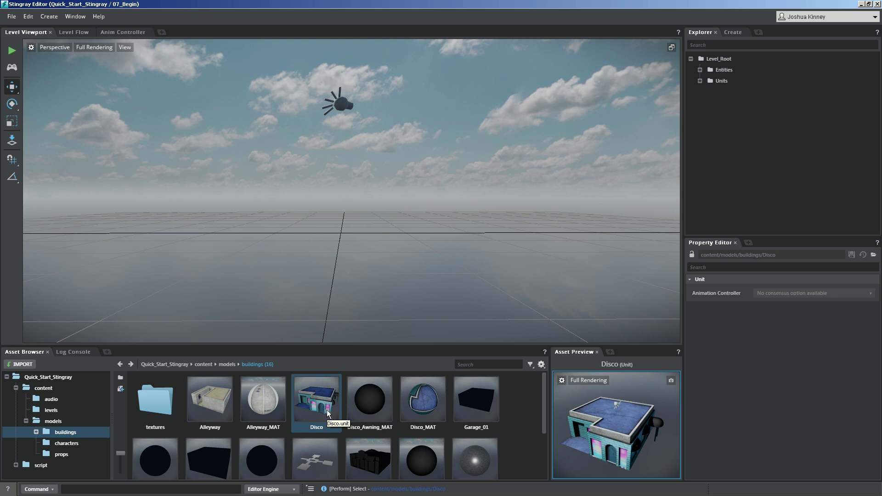
{"action": "right_click", "coordinate": [328, 412]}
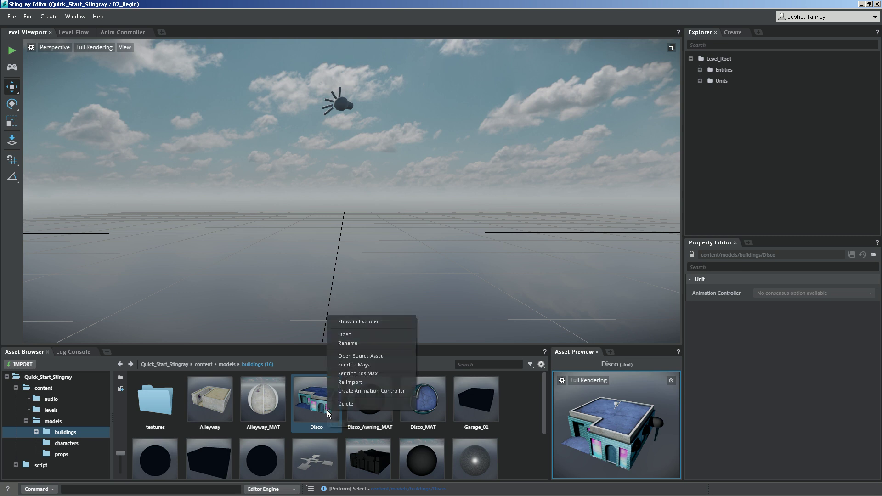
{"action": "left_click", "coordinate": [348, 366]}
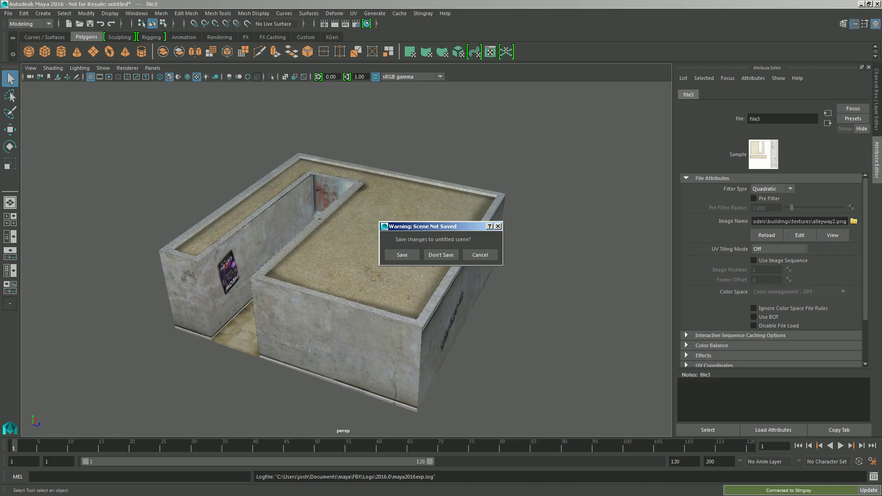
{"action": "left_click", "coordinate": [440, 255]}
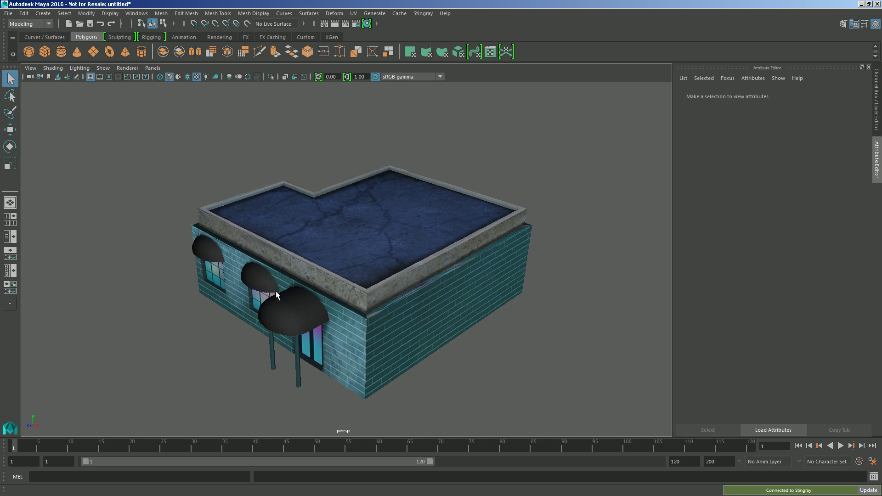
- In Hypershade, add a file texture to the Color Map of Disco_Awning_MAT and load Disco_Awning_COL.jpg into it
{"action": "left_click", "coordinate": [367, 23]}
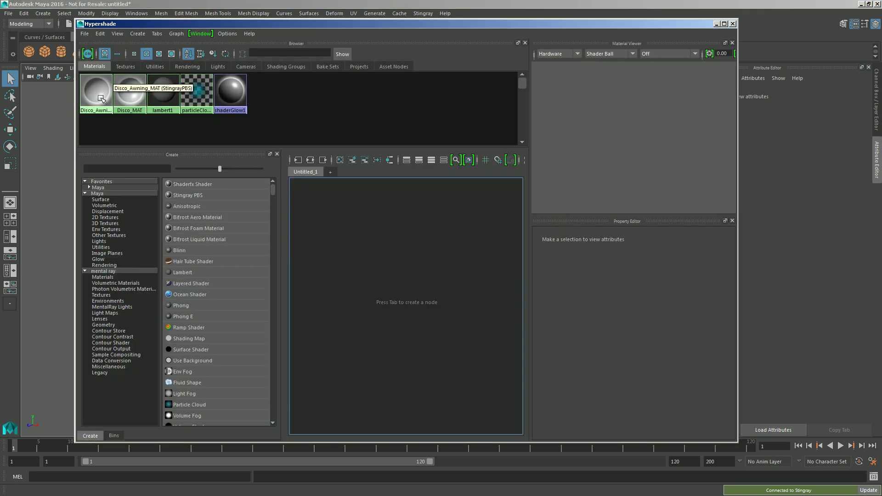
{"action": "left_click", "coordinate": [101, 98]}
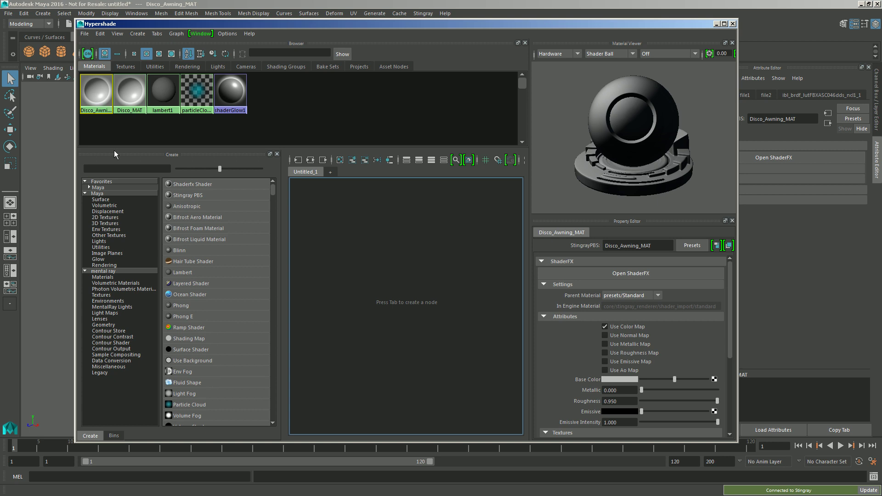
{"action": "left_click_drag", "start_coordinate": [732, 271], "coordinate": [724, 322]}
{"action": "left_click", "coordinate": [709, 344]}
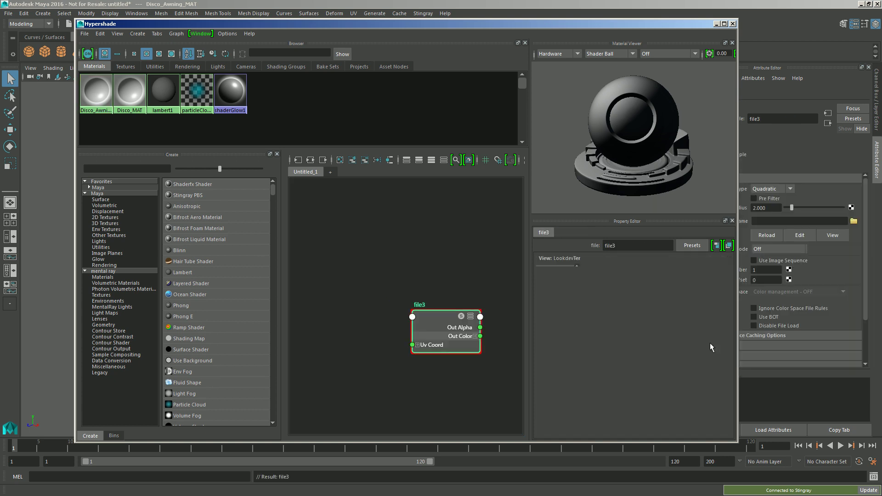
{"action": "left_click", "coordinate": [724, 309]}
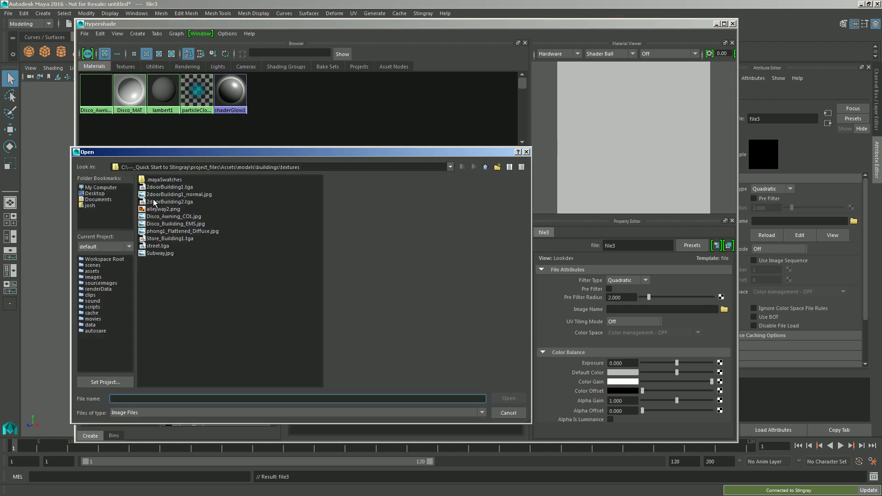
{"action": "left_click", "coordinate": [161, 217]}
{"action": "double_click", "coordinate": [161, 217]}
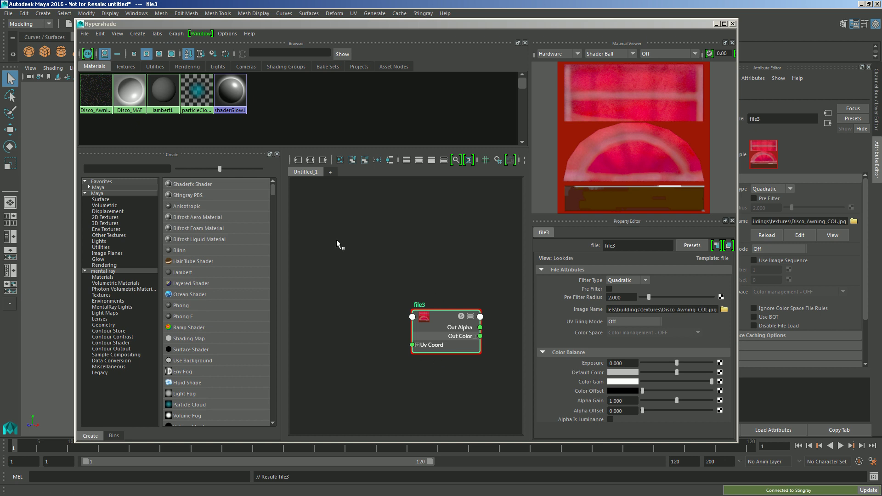
- Add a file texture to the Emissive Map of Disco_MAT, load Disco_Builiding_EMS.jpg into it, and close Hypershade
{"action": "left_click", "coordinate": [124, 97]}
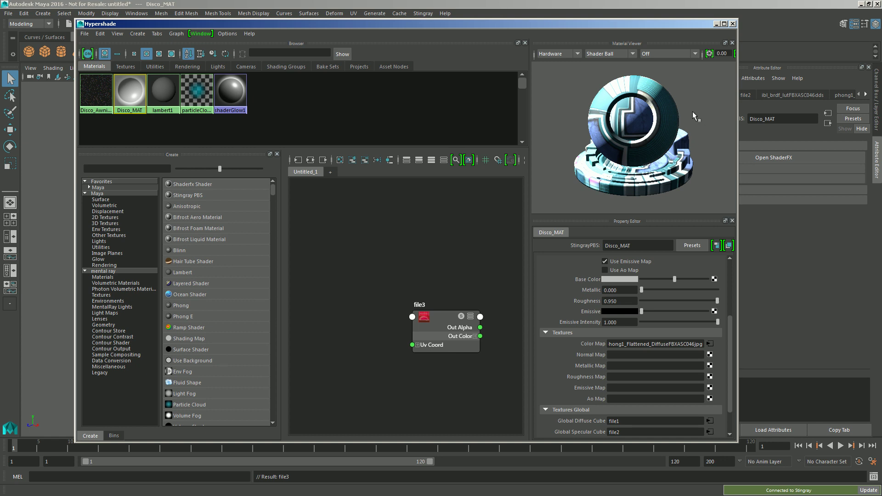
{"action": "left_click_drag", "start_coordinate": [729, 318], "coordinate": [728, 278]}
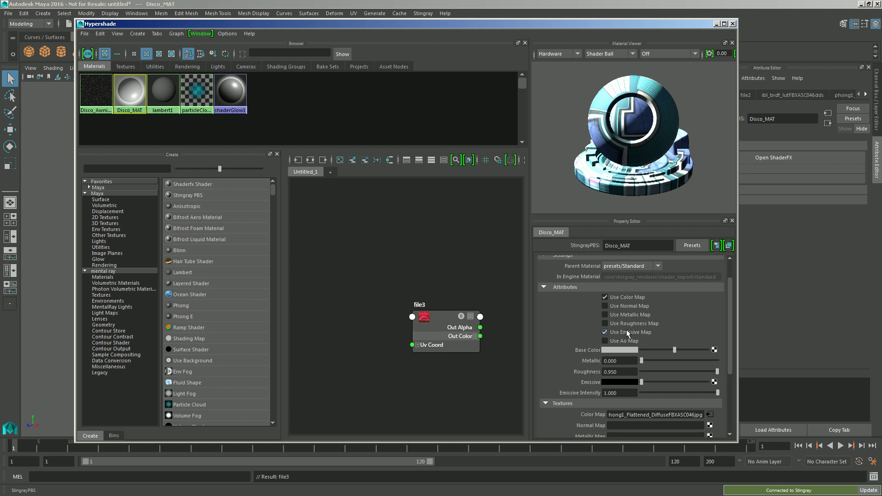
{"action": "left_click_drag", "start_coordinate": [730, 279], "coordinate": [729, 336]}
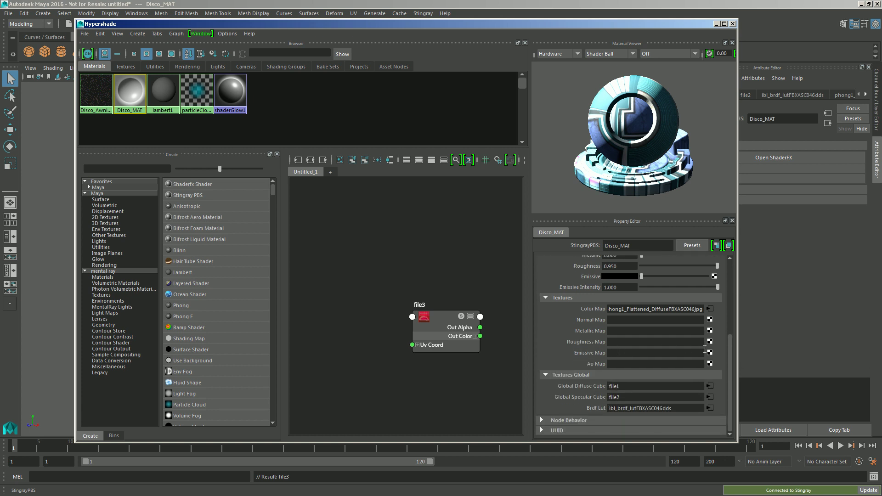
{"action": "left_click", "coordinate": [710, 353]}
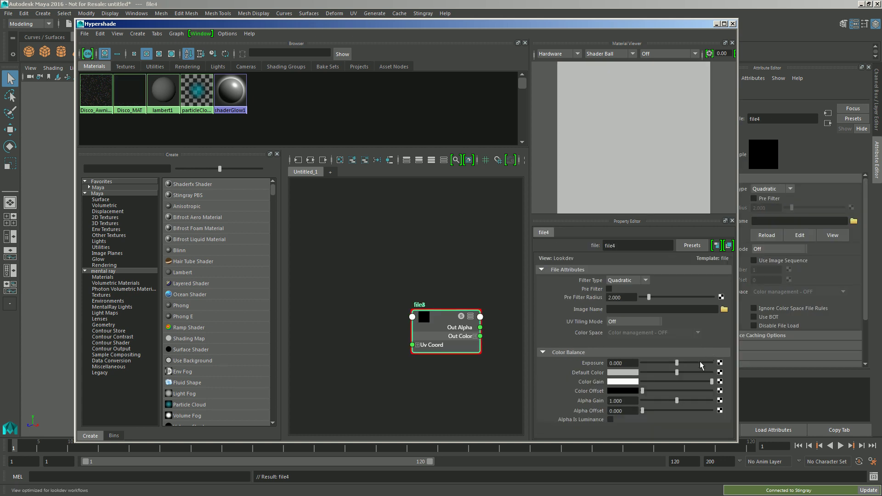
{"action": "left_click", "coordinate": [724, 310]}
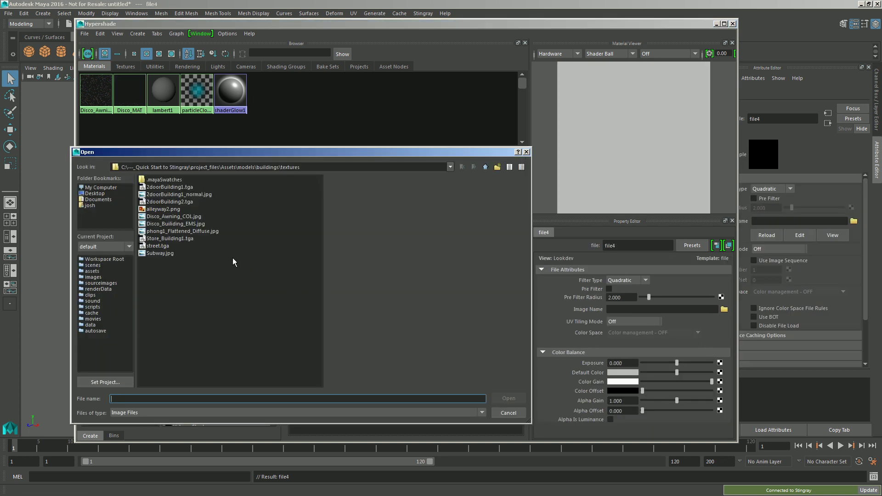
{"action": "left_click", "coordinate": [171, 224]}
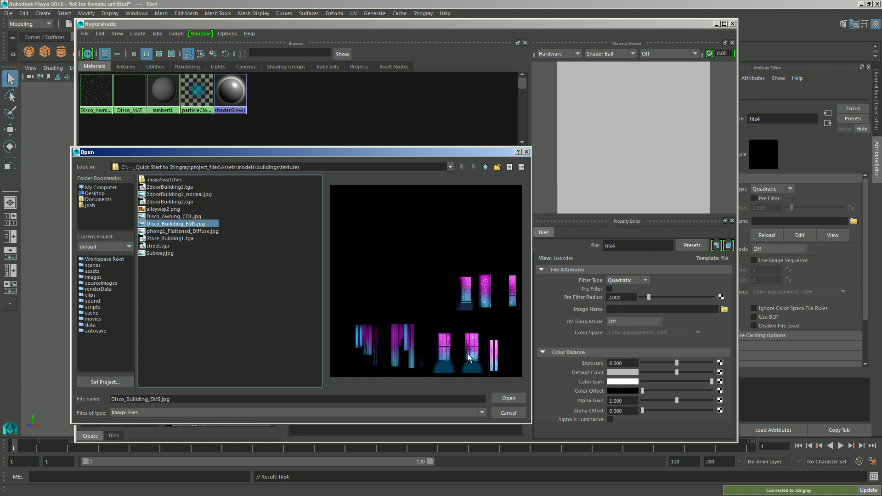
{"action": "left_click", "coordinate": [507, 399]}
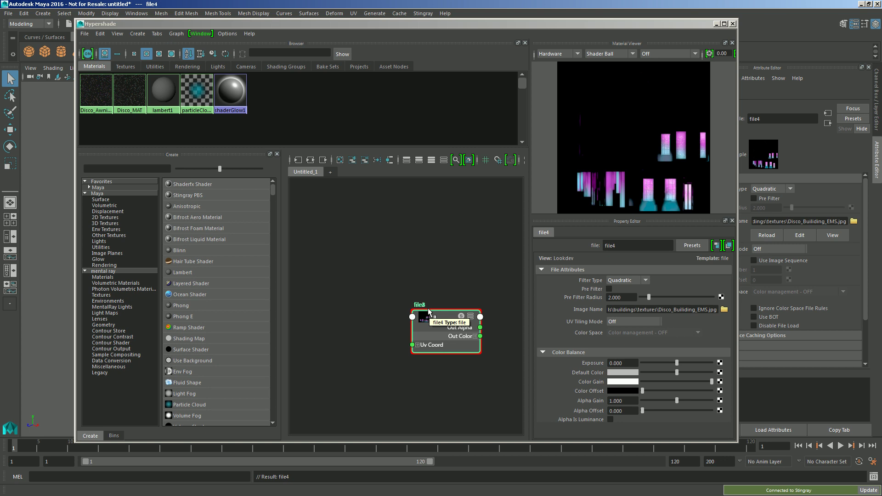
{"action": "left_click", "coordinate": [734, 24]}
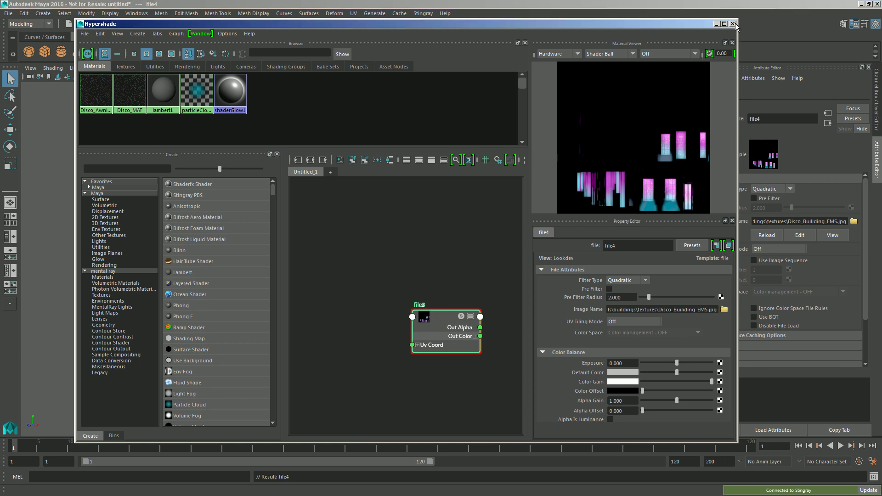
{"action": "left_click", "coordinate": [734, 25]}
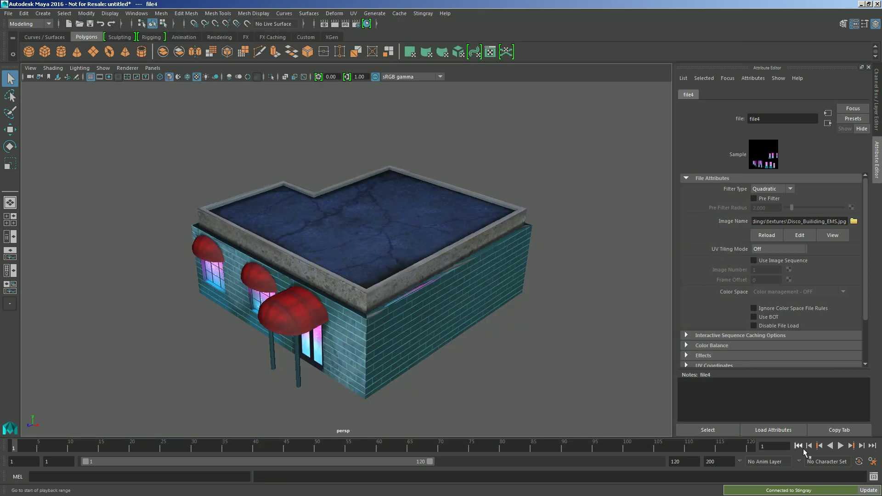
- Send the updated Disco from Maya, switch to Stingray and capture an angled view of the building as its thumbnail
{"action": "left_click", "coordinate": [868, 490]}
{"action": "left_click", "coordinate": [420, 261]}
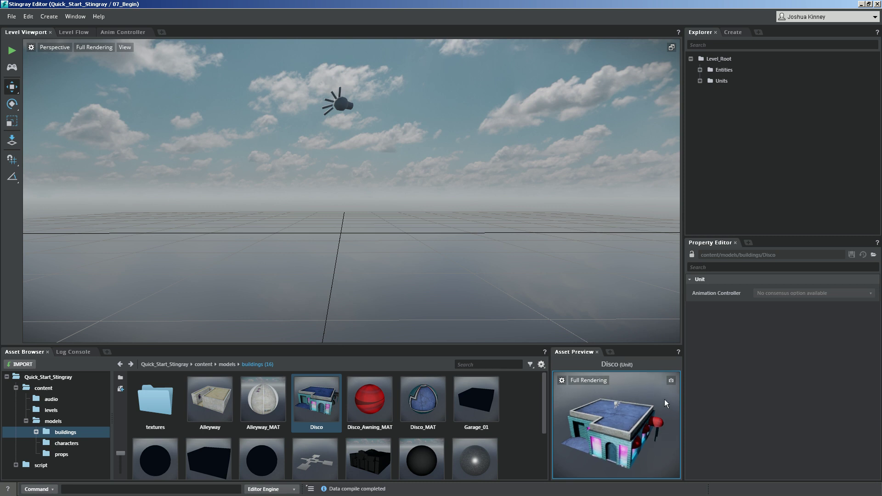
{"action": "left_click", "coordinate": [671, 381]}
{"action": "left_click_drag", "start_coordinate": [656, 430], "coordinate": [696, 407]}
{"action": "left_click", "coordinate": [673, 380]}
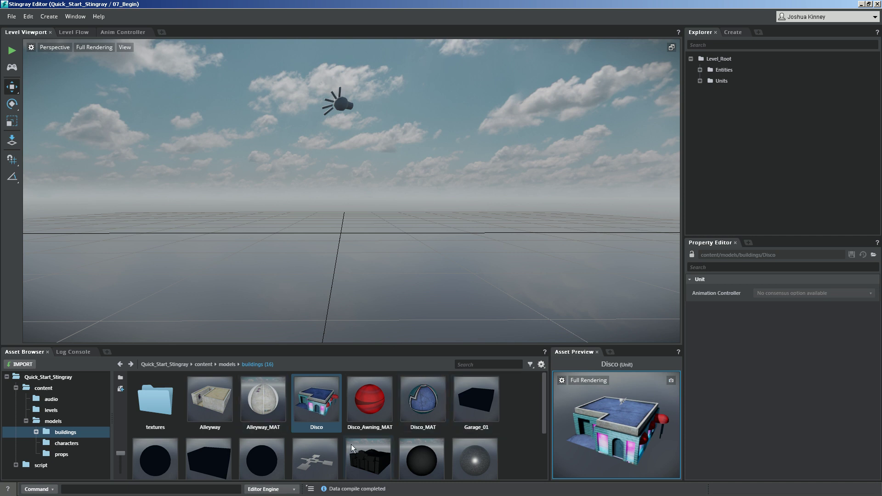
- Set the Emissive Intensity of the Disco_MAT material to 4 and save the material
{"action": "left_click", "coordinate": [426, 401]}
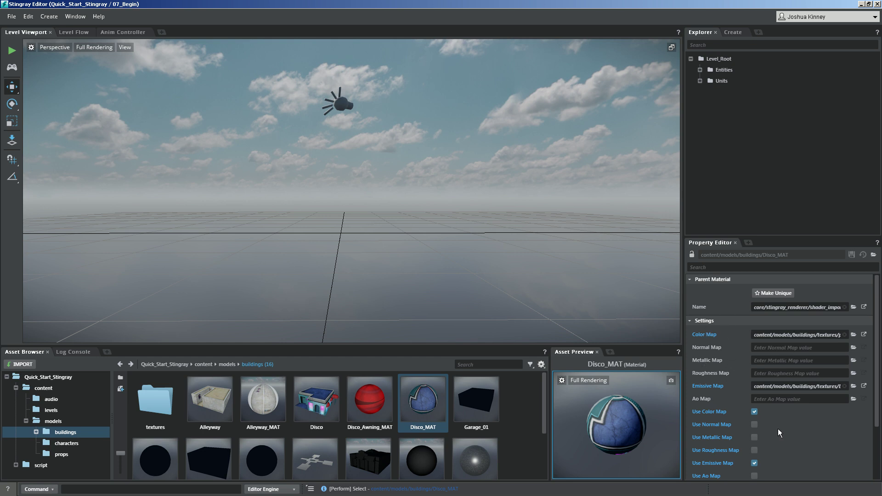
{"action": "scroll", "coordinate": [820, 329], "scroll_direction": "down", "scroll_amount": 1}
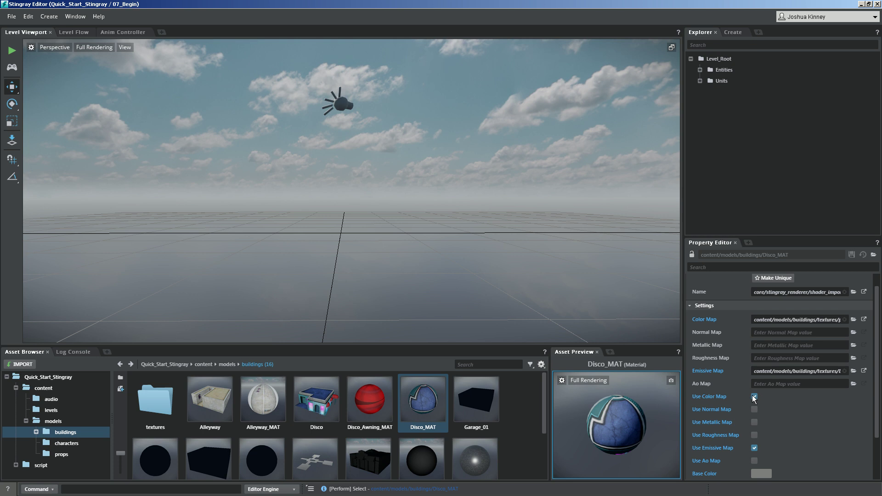
{"action": "left_click_drag", "start_coordinate": [877, 341], "coordinate": [875, 408]}
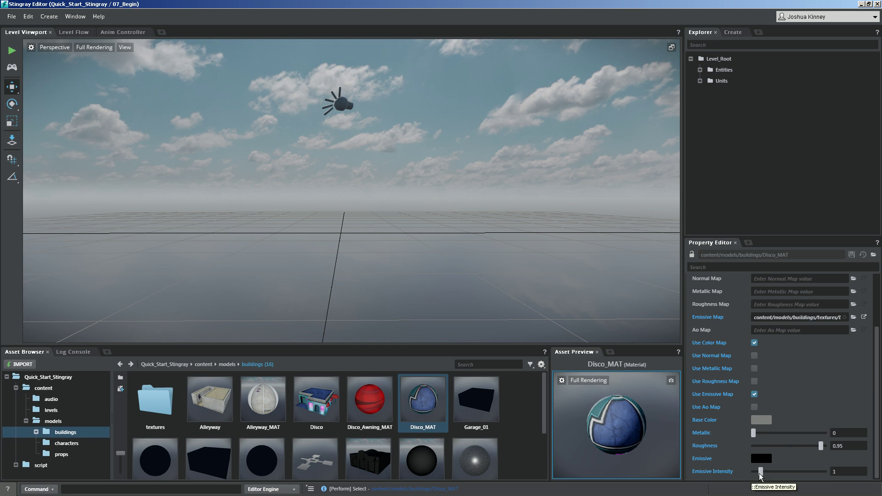
{"action": "left_click", "coordinate": [841, 472]}
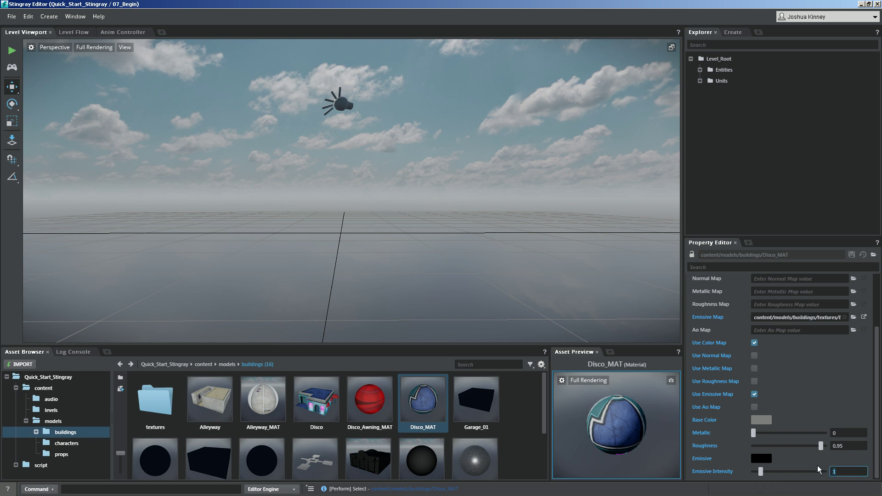
{"action": "type", "text": "4"}
{"action": "key", "text": "Return"}
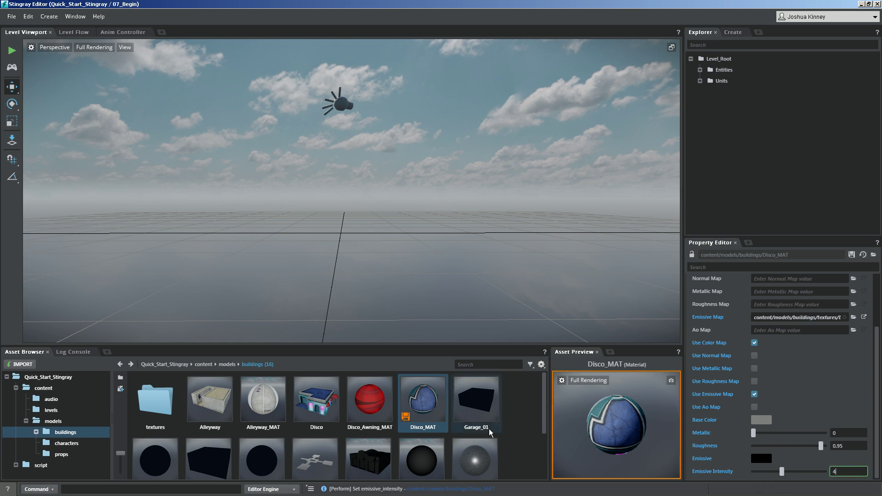
{"action": "left_click", "coordinate": [851, 254]}
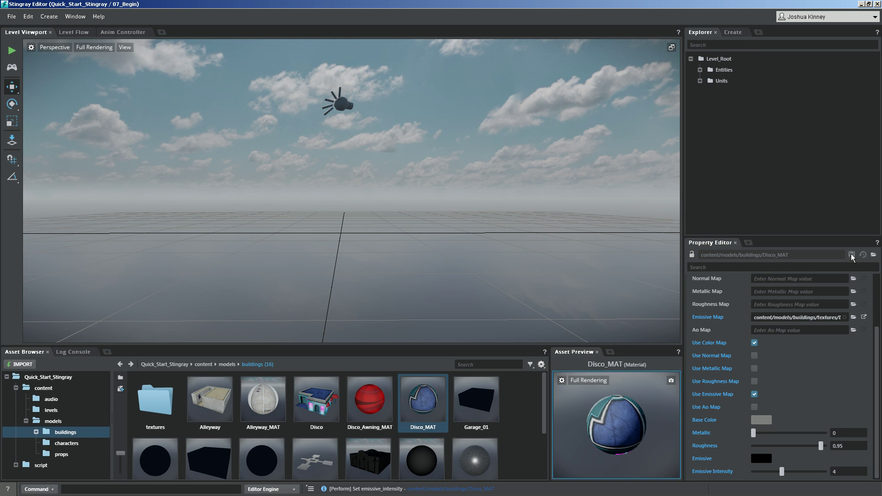
- Recapture the thumbnail of the Disco building from its asset preview, and preview the Garage_01 building
{"action": "left_click", "coordinate": [317, 399]}
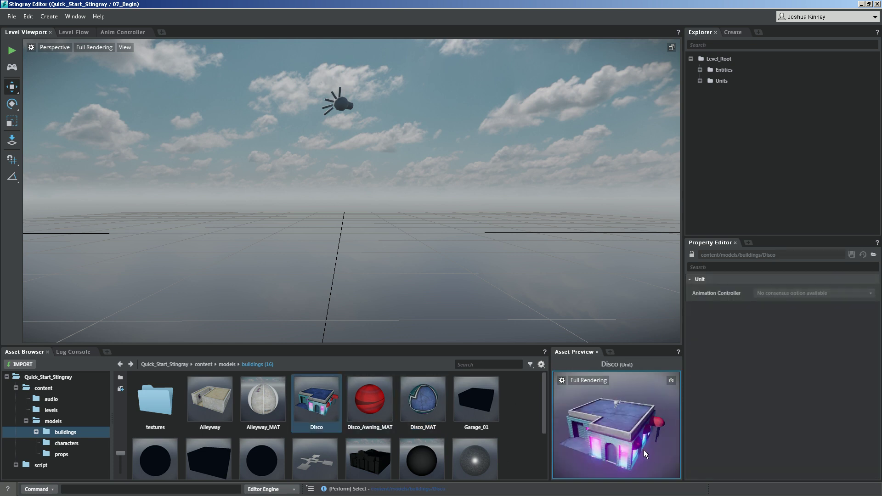
{"action": "left_click", "coordinate": [671, 380]}
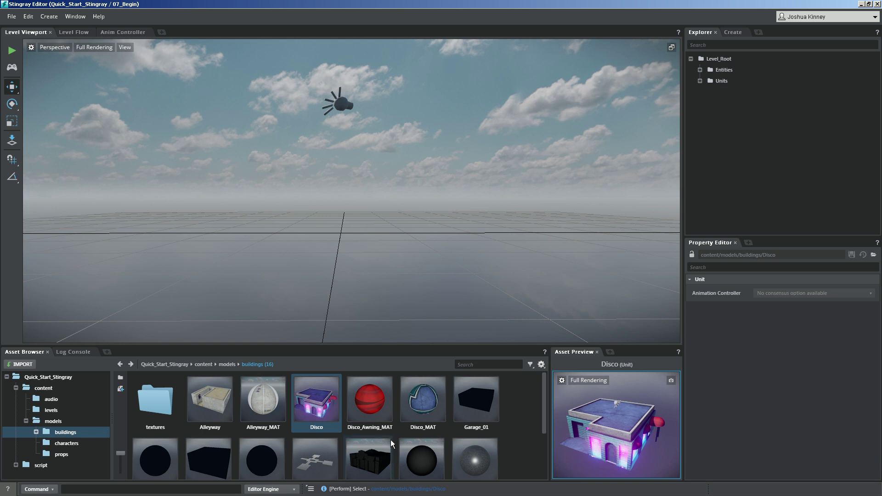
{"action": "left_click", "coordinate": [374, 403]}
{"action": "left_click", "coordinate": [478, 398]}
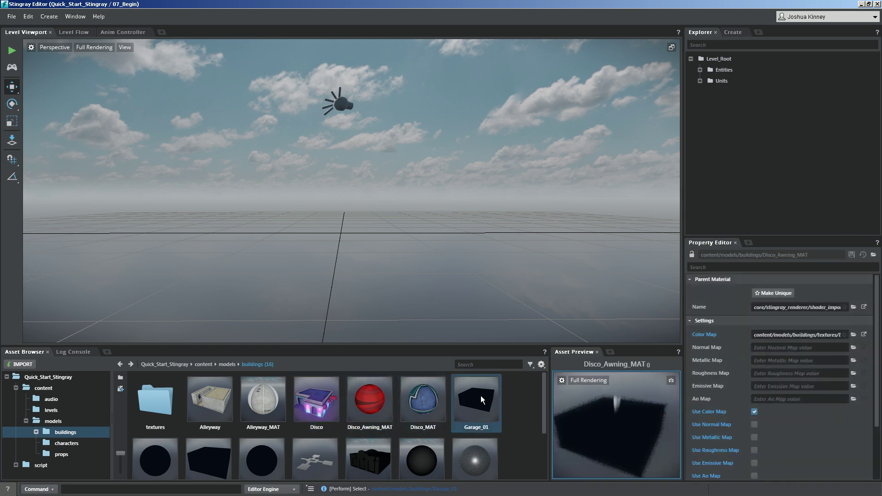
{"action": "scroll", "coordinate": [481, 396], "scroll_direction": "down", "scroll_amount": 3}
{"action": "scroll", "coordinate": [481, 396], "scroll_direction": "up", "scroll_amount": 3}
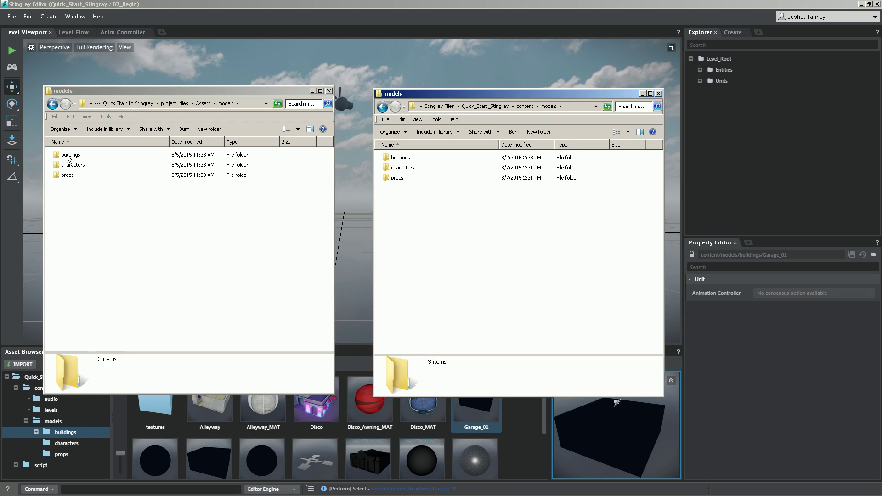
- Select everything in the source Assets/models/buildings folder and open the matching buildings folder of the Quick_Start_Stingray project in the other file window
{"action": "left_click", "coordinate": [93, 91]}
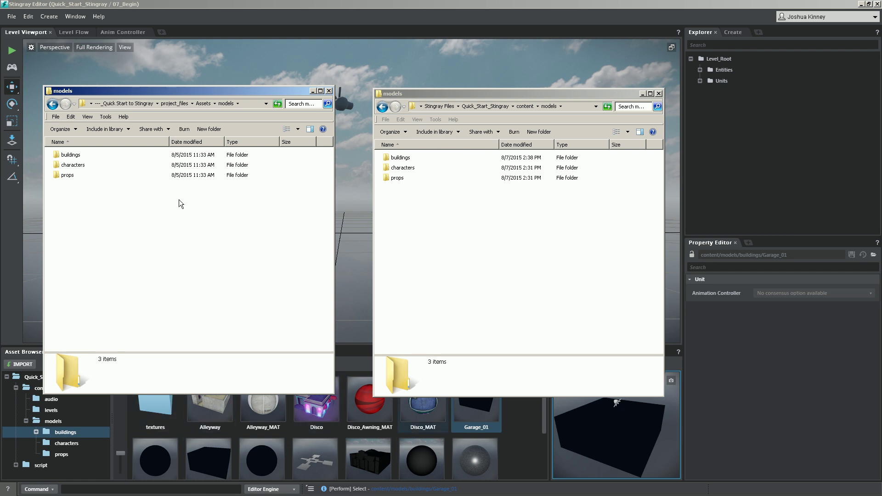
{"action": "double_click", "coordinate": [58, 156]}
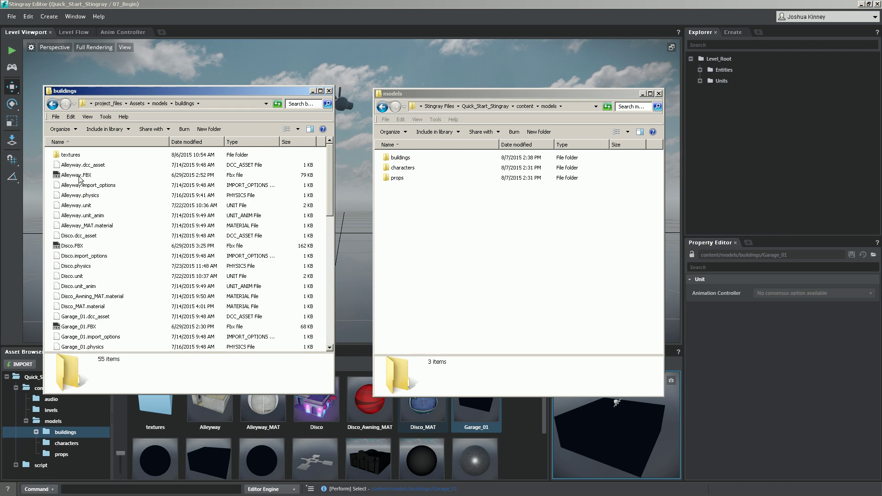
{"action": "scroll", "coordinate": [110, 216], "scroll_direction": "down", "scroll_amount": 7}
{"action": "scroll", "coordinate": [114, 235], "scroll_direction": "down", "scroll_amount": 5}
{"action": "scroll", "coordinate": [114, 235], "scroll_direction": "up", "scroll_amount": 12}
{"action": "key", "text": "ctrl+a"}
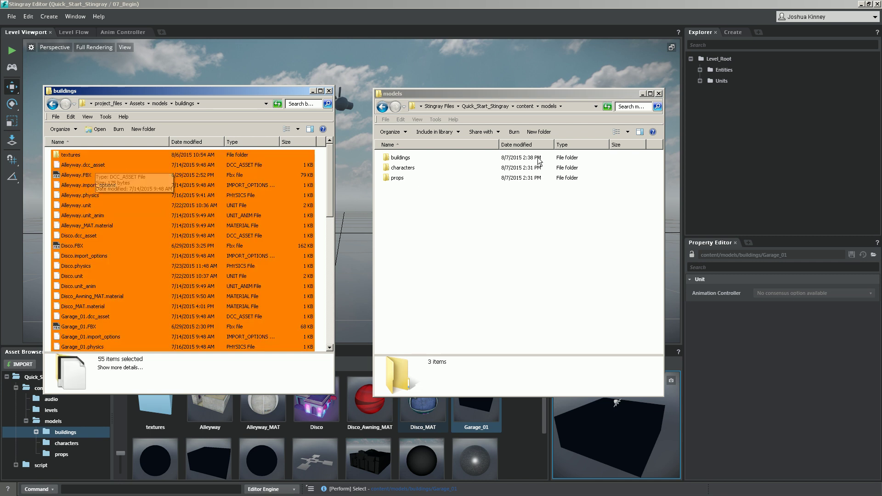
{"action": "double_click", "coordinate": [385, 157]}
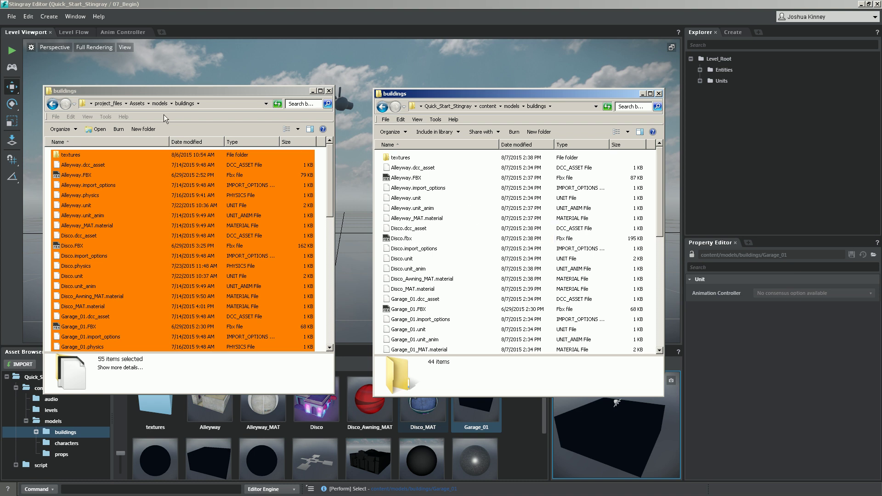
- Return the source file window to models and open the project's content/models/characters folder in the other one
{"action": "left_click", "coordinate": [160, 104]}
{"action": "left_click", "coordinate": [74, 165]}
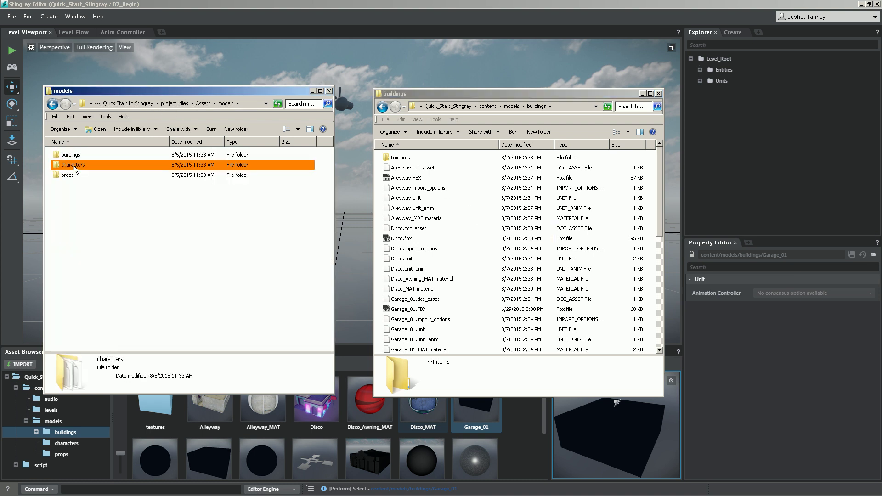
{"action": "left_click", "coordinate": [510, 106]}
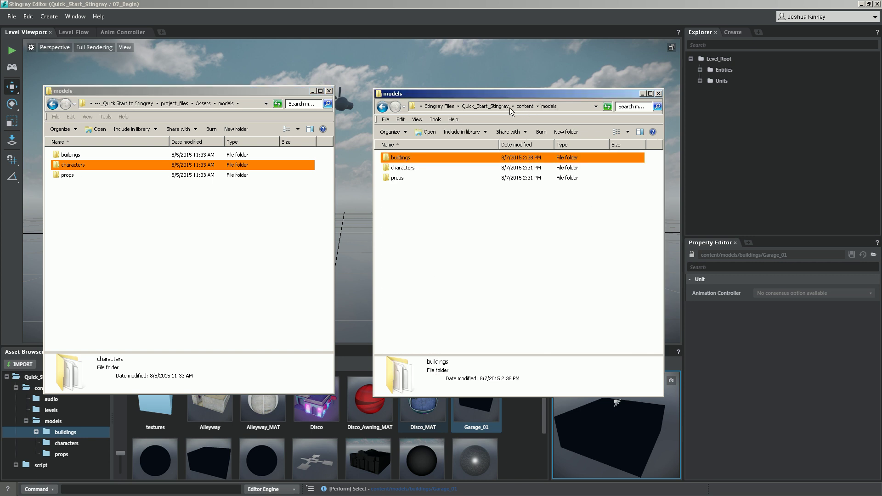
{"action": "double_click", "coordinate": [388, 167]}
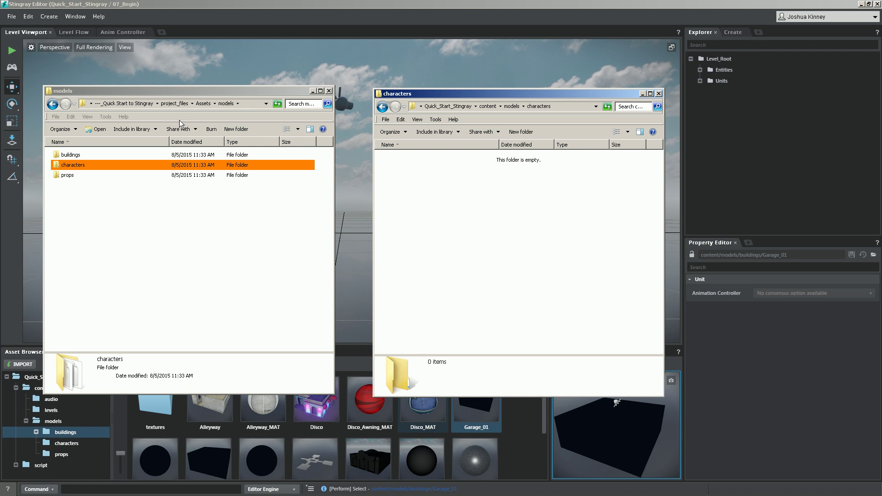
- Copy all items from the source Assets/models/props folder into the project's content/models/characters folder and look through the pasted files
{"action": "double_click", "coordinate": [58, 176]}
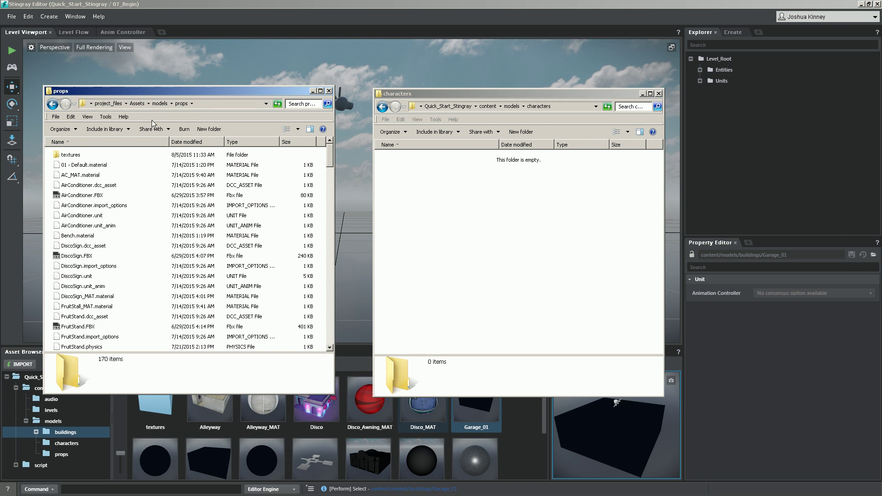
{"action": "left_click", "coordinate": [55, 156]}
{"action": "scroll", "coordinate": [79, 276], "scroll_direction": "down", "scroll_amount": 20}
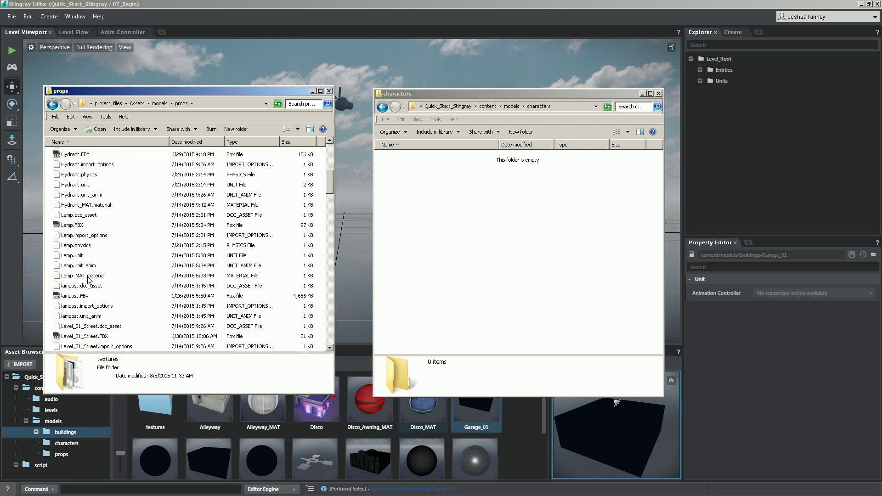
{"action": "scroll", "coordinate": [79, 304], "scroll_direction": "down", "scroll_amount": 20}
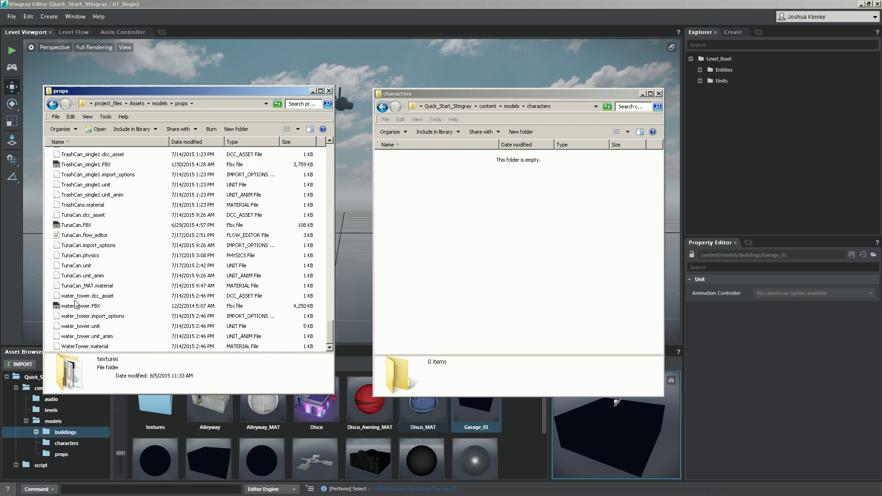
{"action": "left_click", "coordinate": [72, 346], "text": "shift"}
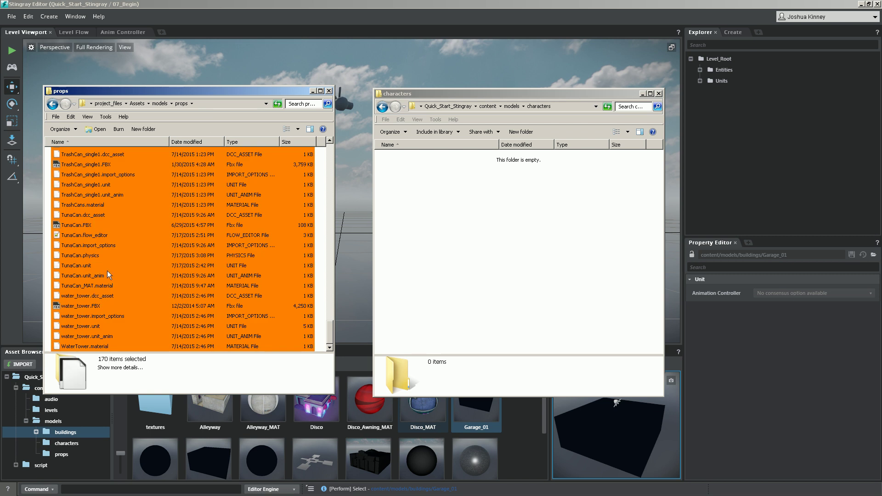
{"action": "right_click", "coordinate": [98, 210]}
{"action": "left_click", "coordinate": [130, 298]}
{"action": "right_click", "coordinate": [430, 195]}
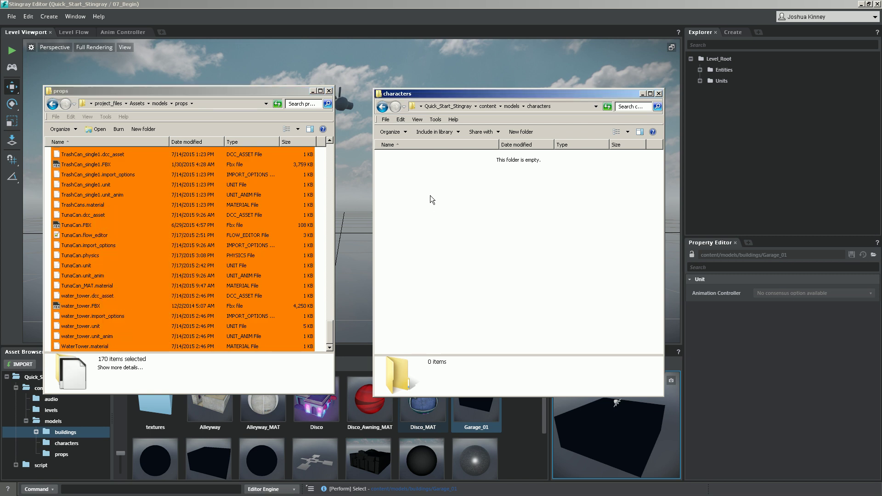
{"action": "left_click", "coordinate": [452, 248]}
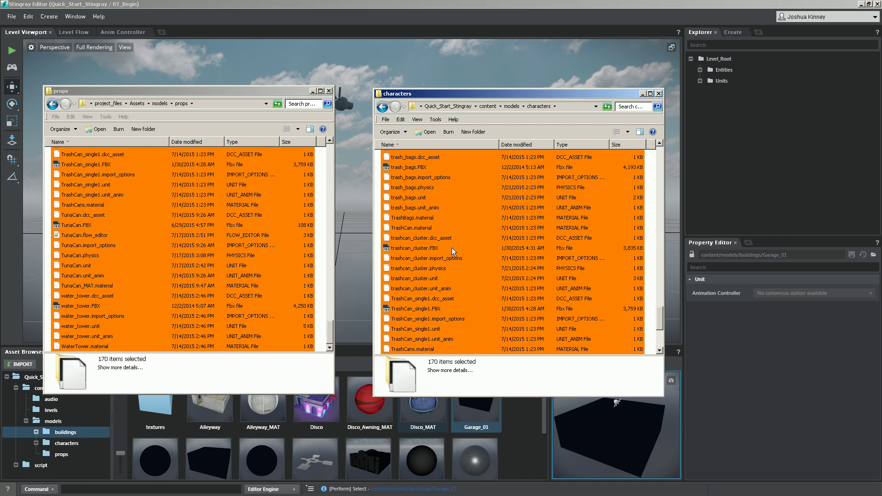
{"action": "scroll", "coordinate": [478, 239], "scroll_direction": "up", "scroll_amount": 15}
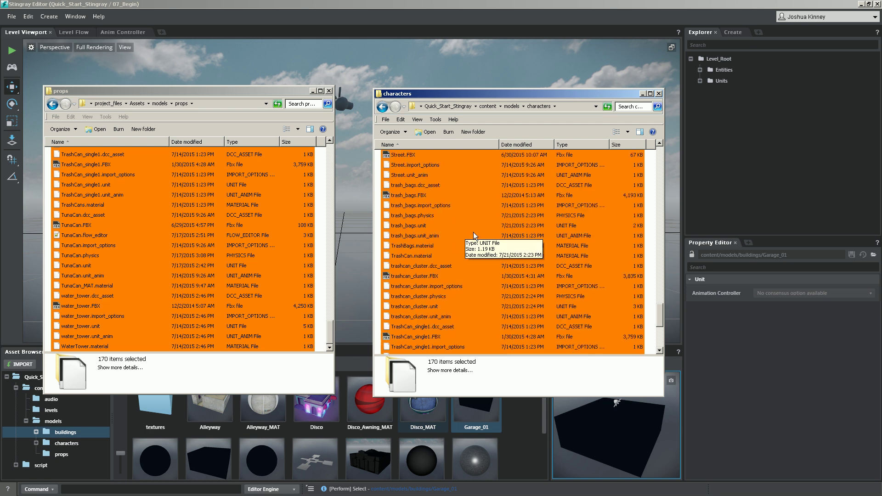
{"action": "scroll", "coordinate": [496, 265], "scroll_direction": "up", "scroll_amount": 20}
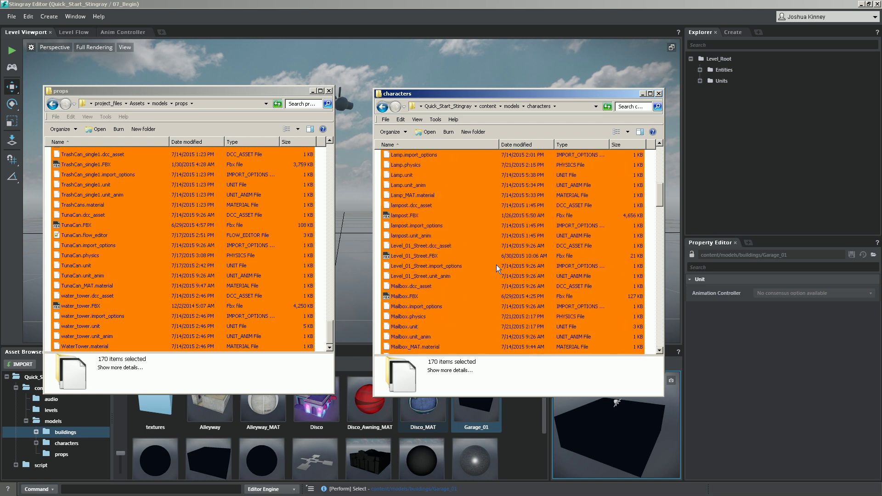
- Minimize both file windows and open the props folder under models in Stingray's asset browser
{"action": "left_click", "coordinate": [313, 92]}
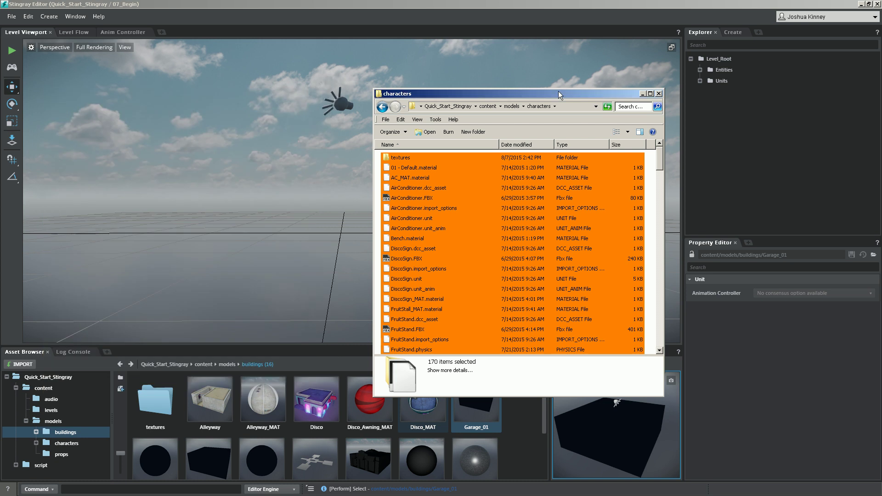
{"action": "left_click", "coordinate": [642, 94]}
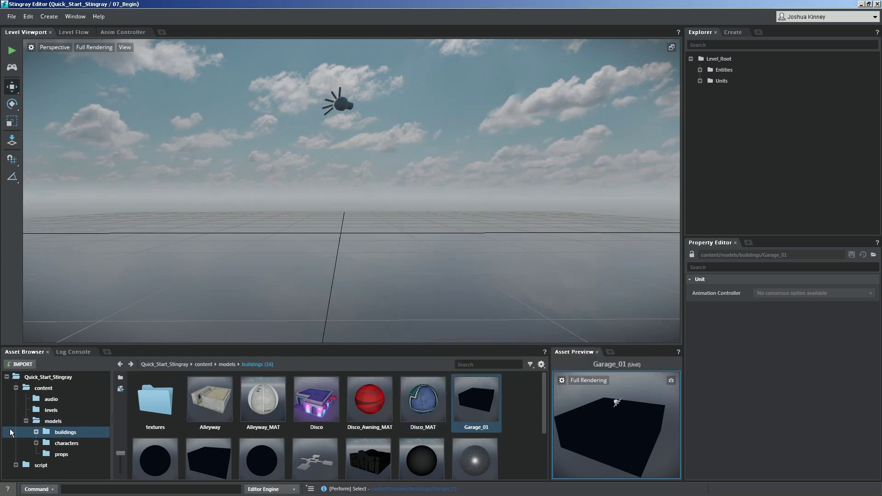
{"action": "left_click", "coordinate": [48, 454]}
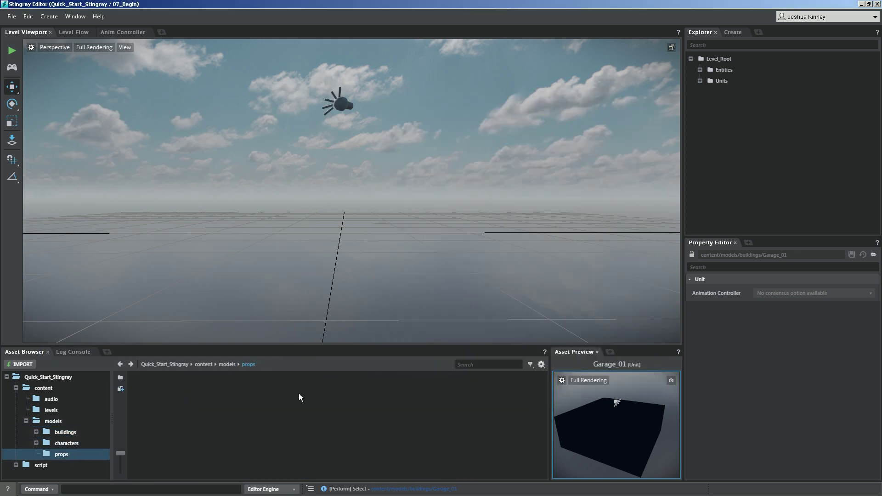